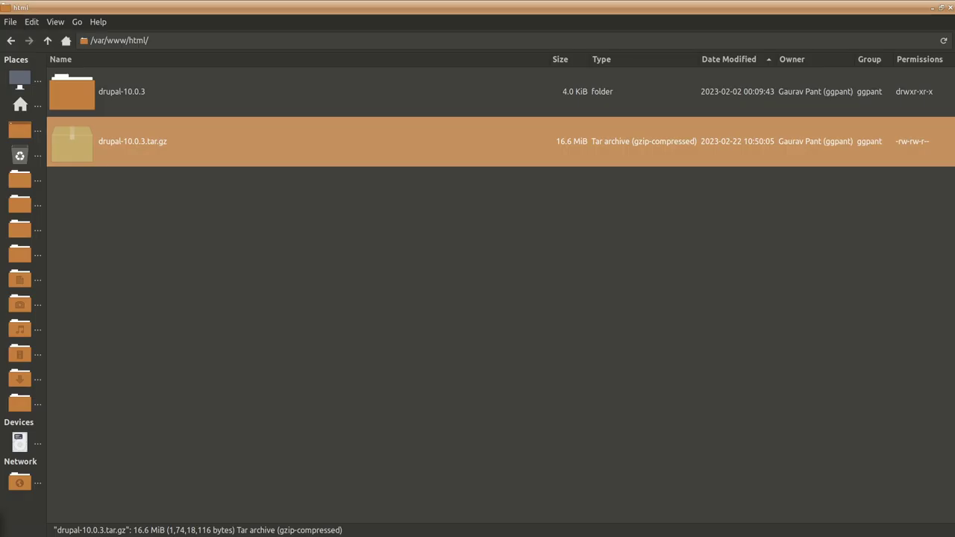
- Open the drupal-10.0.3 folder inside /var/www/html
click(243, 276)
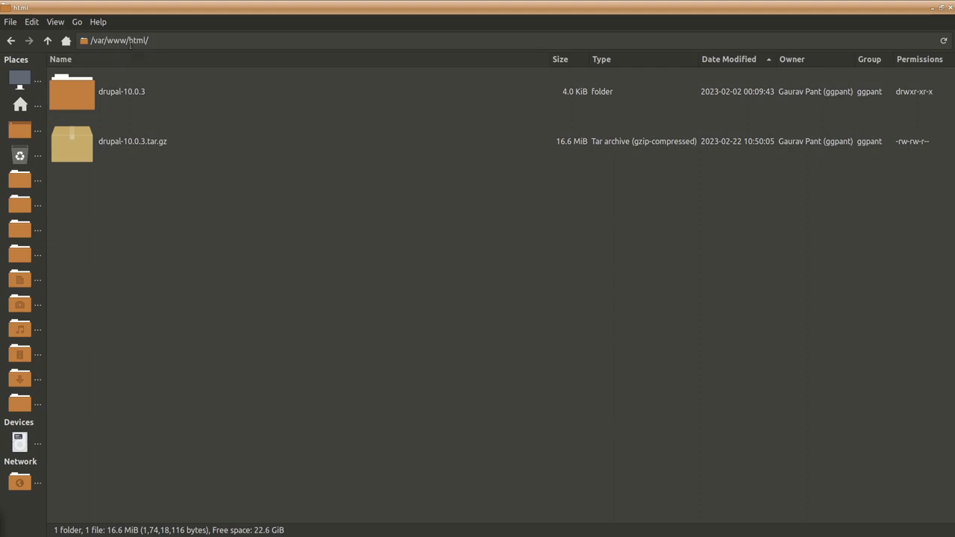
drag(163, 43, 85, 42)
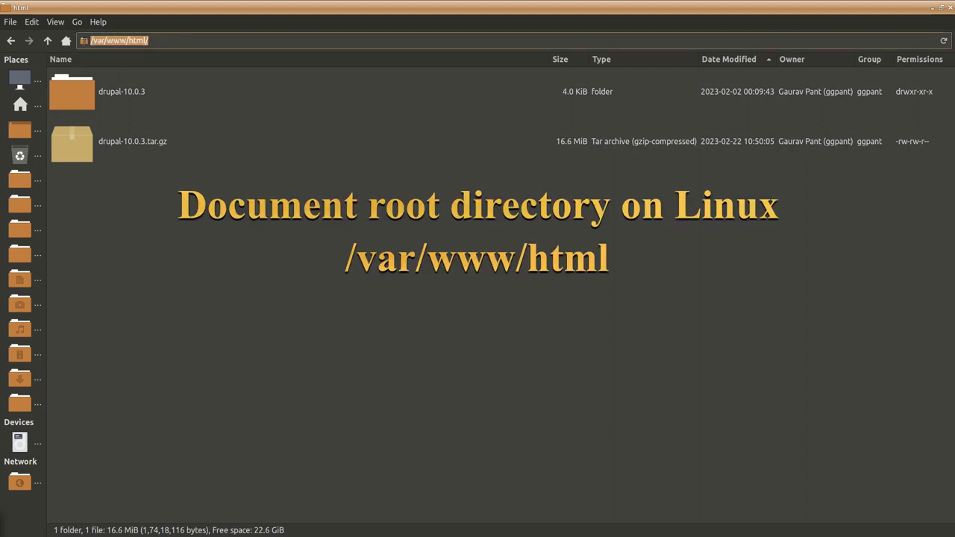
click(147, 149)
key(Up)
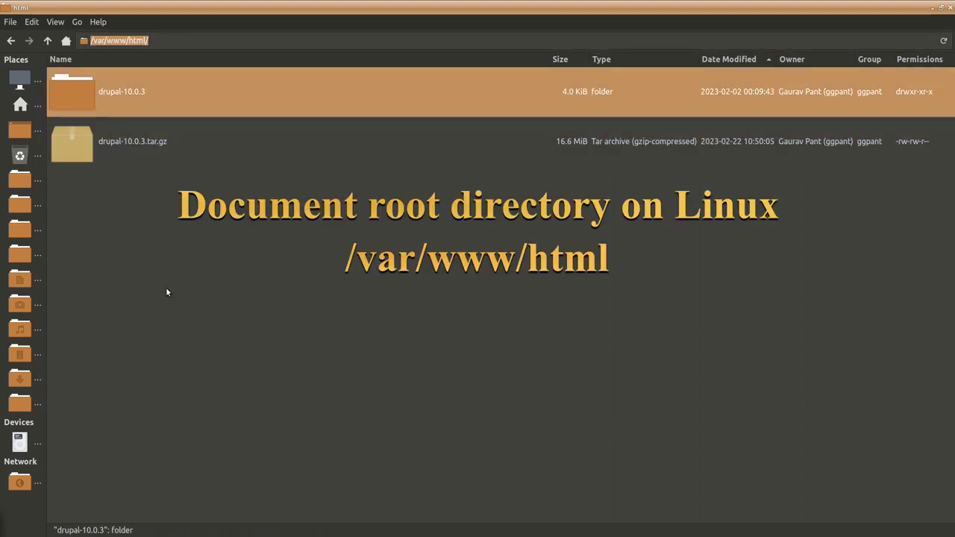
double_click(111, 99)
- Show the hidden dot-files in the drupal-10.0.3 folder
scroll(339, 315, down, 5)
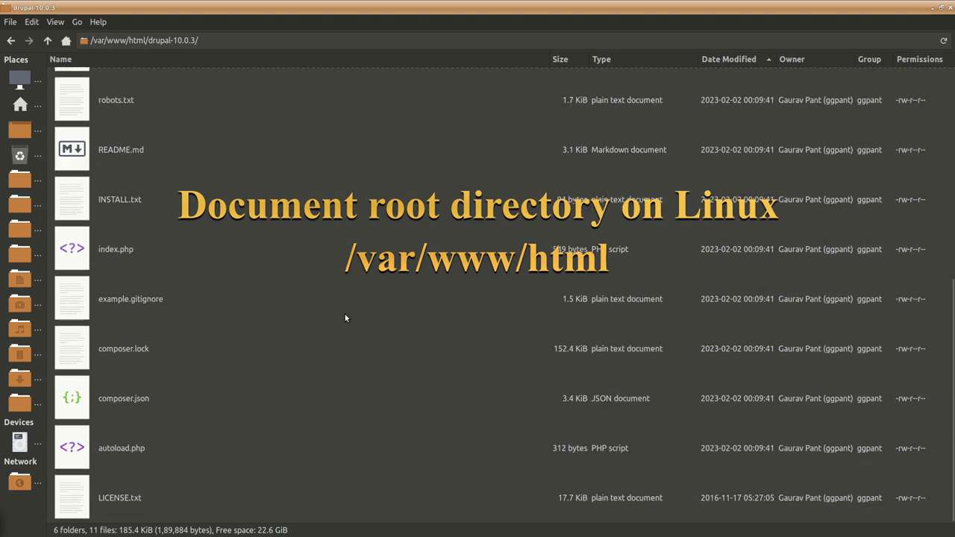
scroll(345, 317, up, 5)
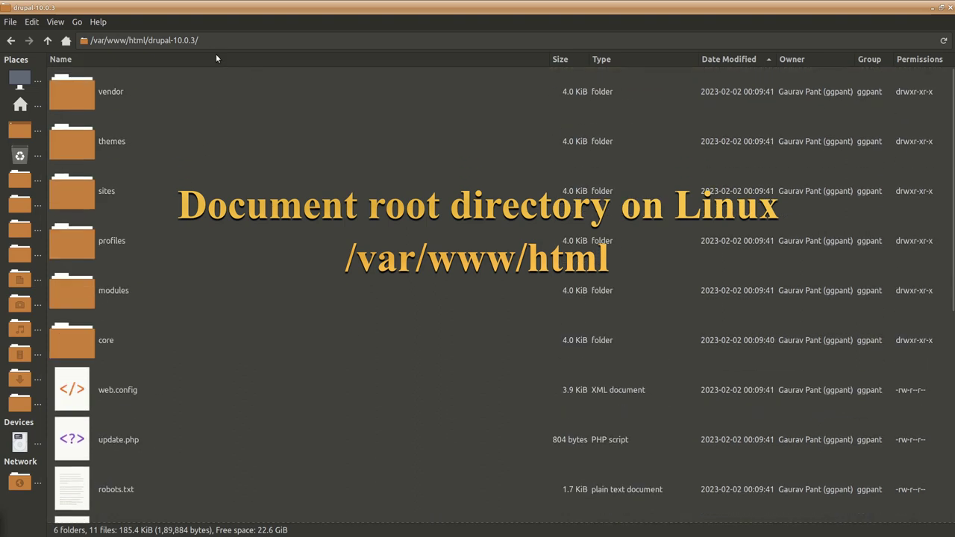
click(56, 23)
key(Escape)
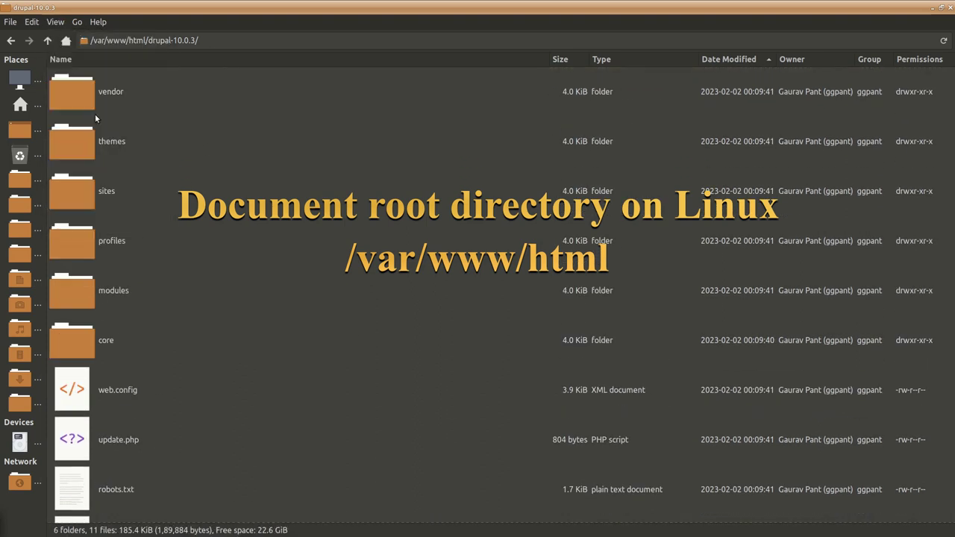
scroll(306, 223, down, 8)
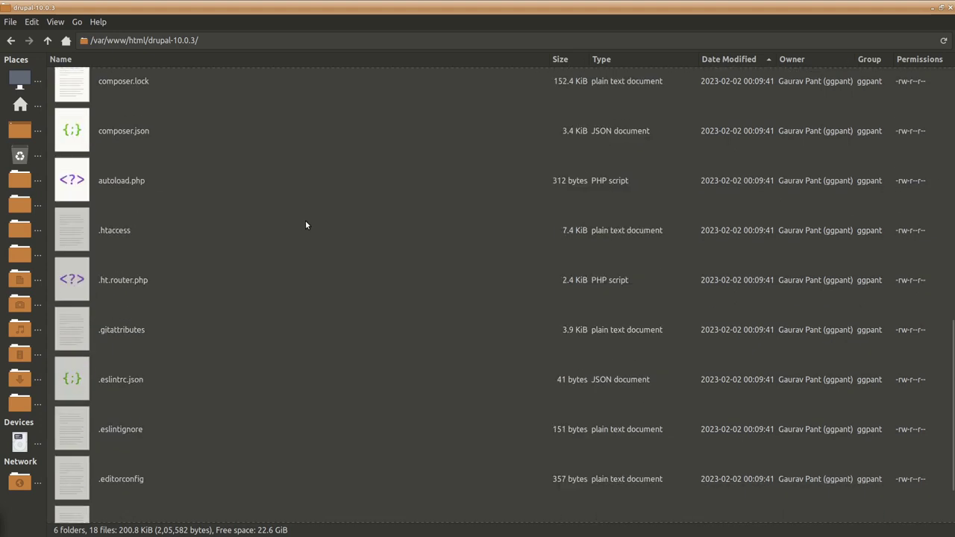
scroll(305, 225, up, 8)
- Move every Drupal file, hidden ones included, up into /var/www/html
key(ctrl+a)
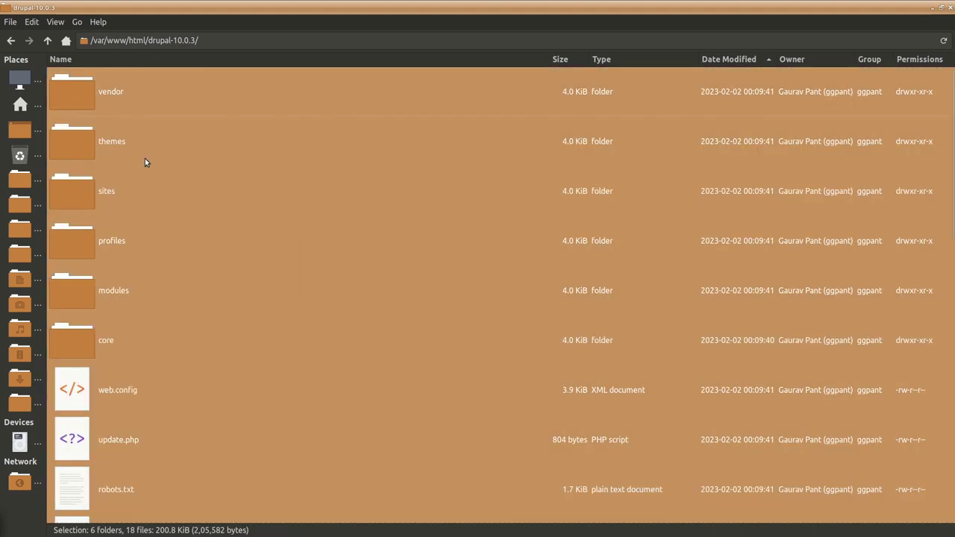
right_click(144, 162)
click(171, 203)
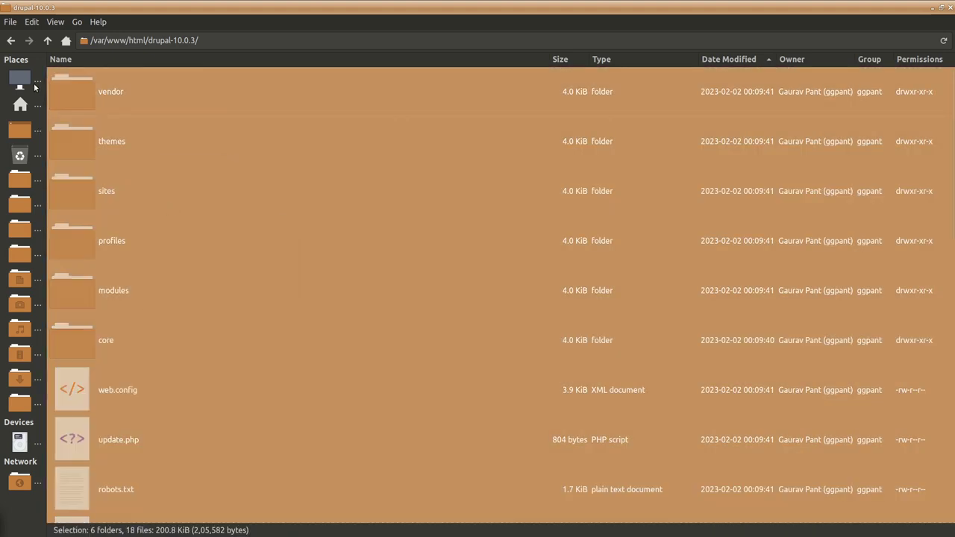
click(49, 43)
right_click(145, 244)
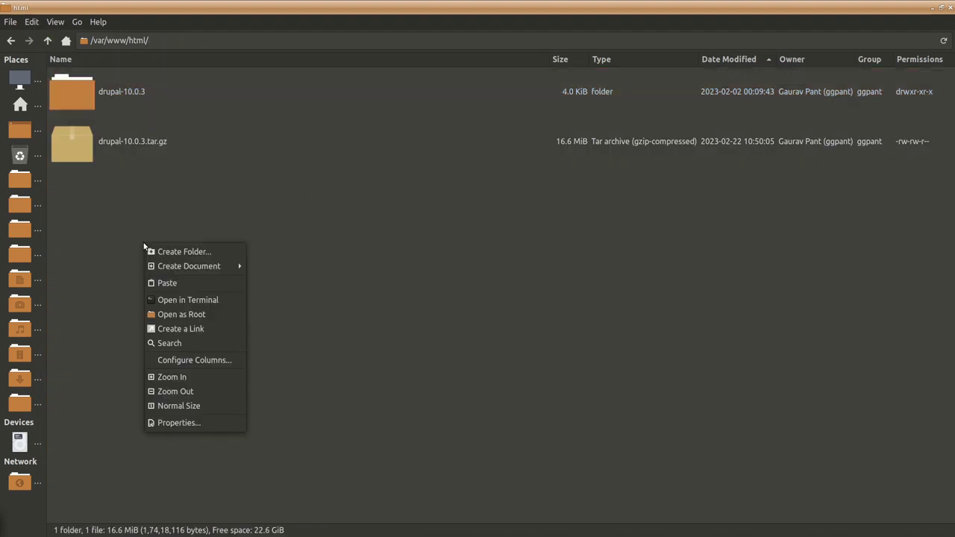
click(210, 284)
- Permanently delete the now-empty drupal-10.0.3 folder
scroll(359, 439, up, 10)
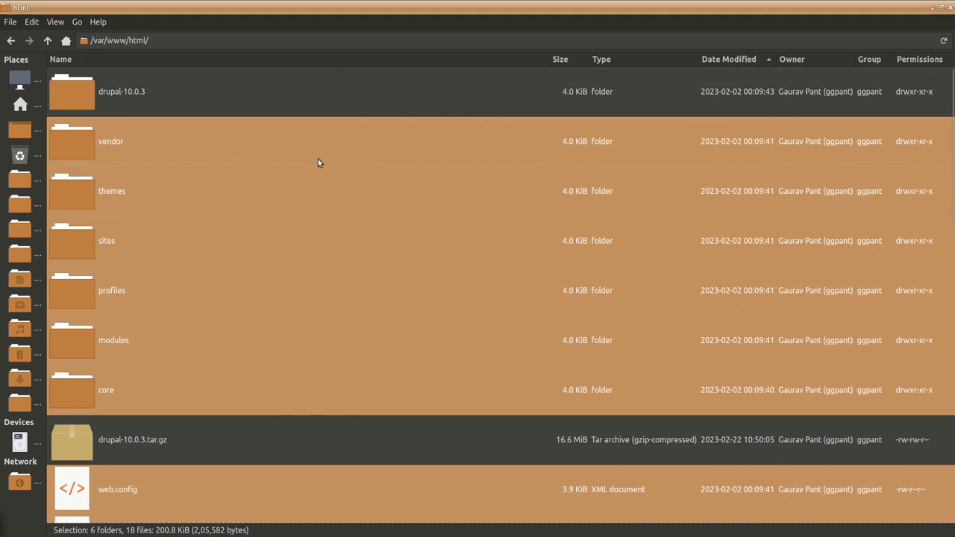
click(134, 91)
right_click(134, 92)
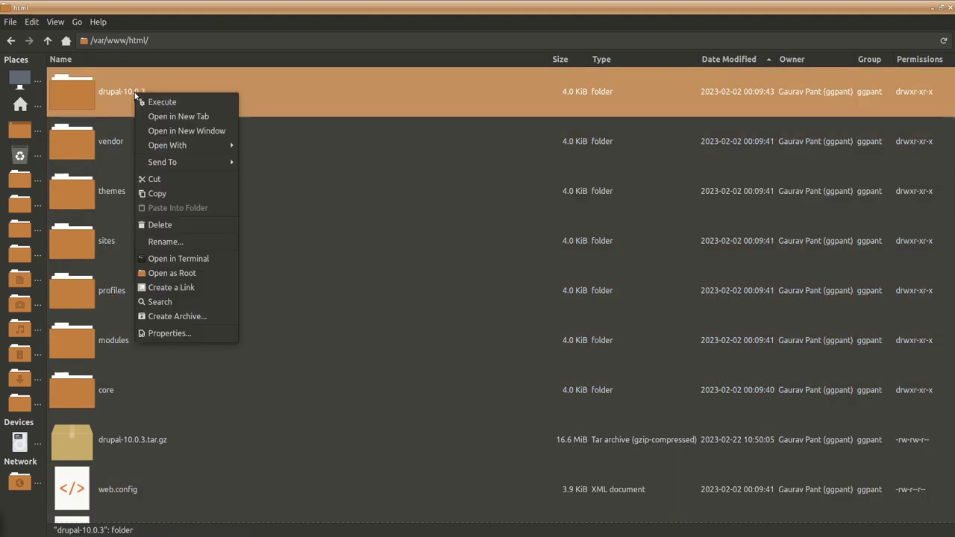
click(211, 225)
click(500, 308)
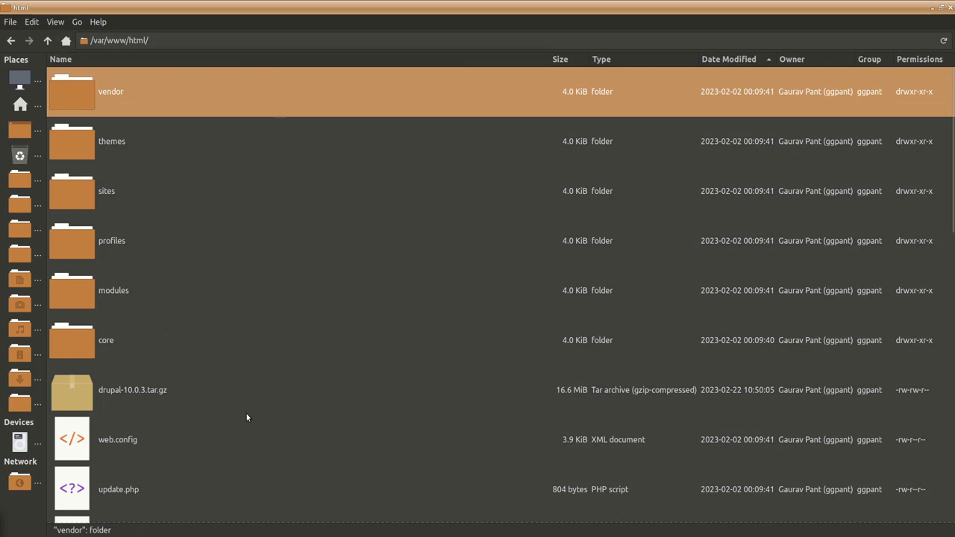
scroll(246, 417, down, 5)
scroll(246, 417, up, 5)
- Minimize Thunar and bring up the gedit note with the drupaldb database credentials
click(932, 9)
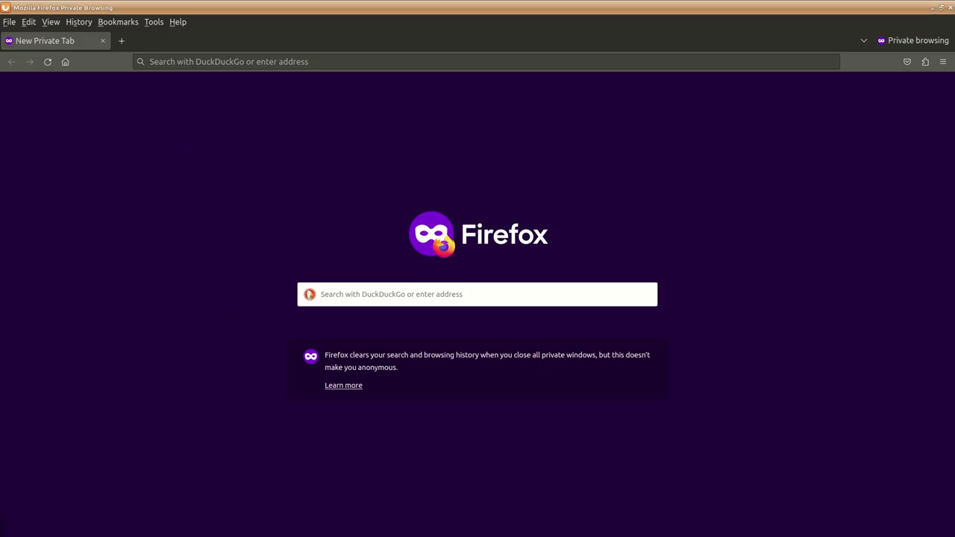
key(alt+Tab)
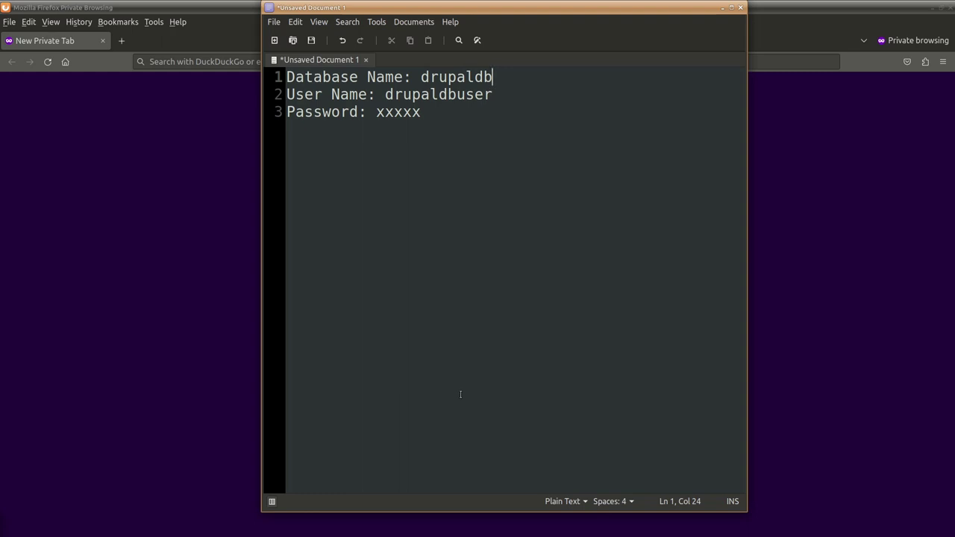
- Enter localhost as the address in Firefox's private window
click(794, 408)
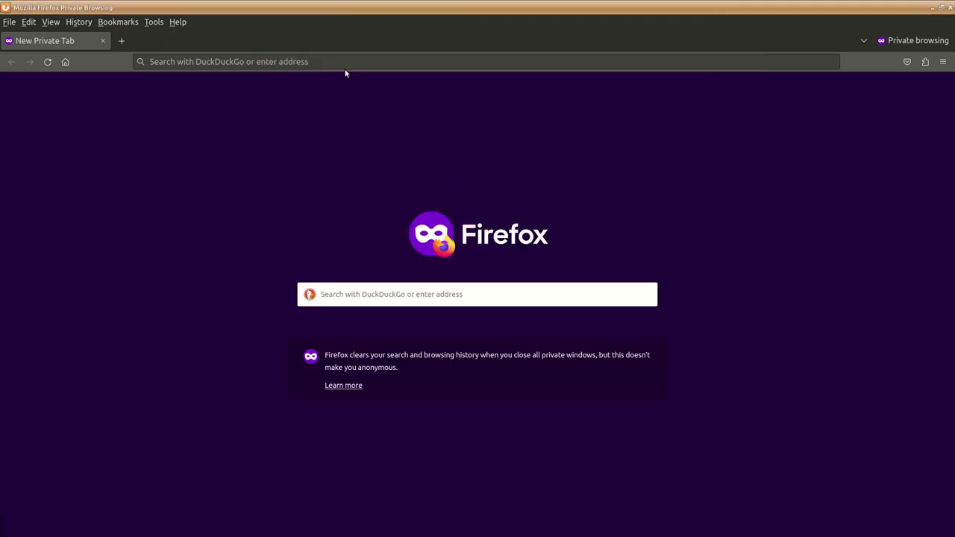
click(171, 62)
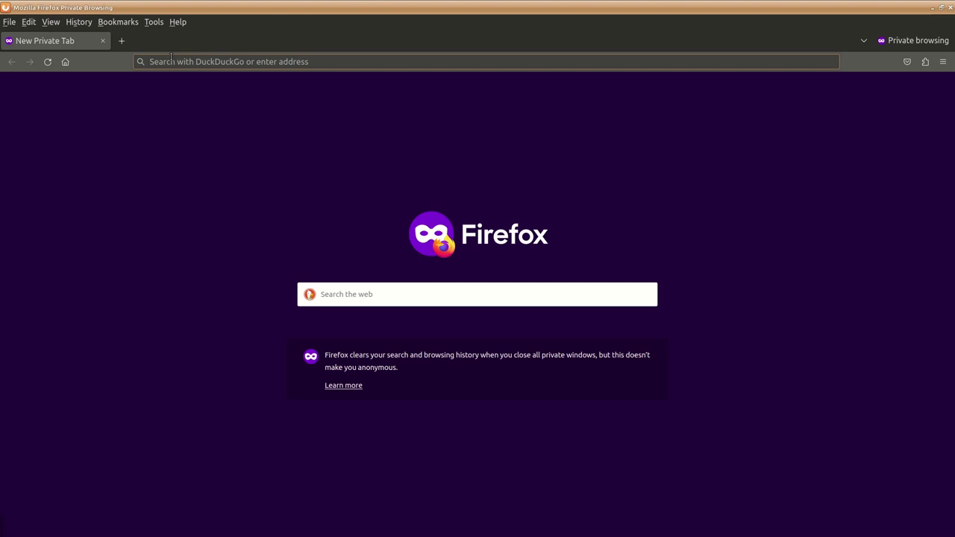
text(localhost)
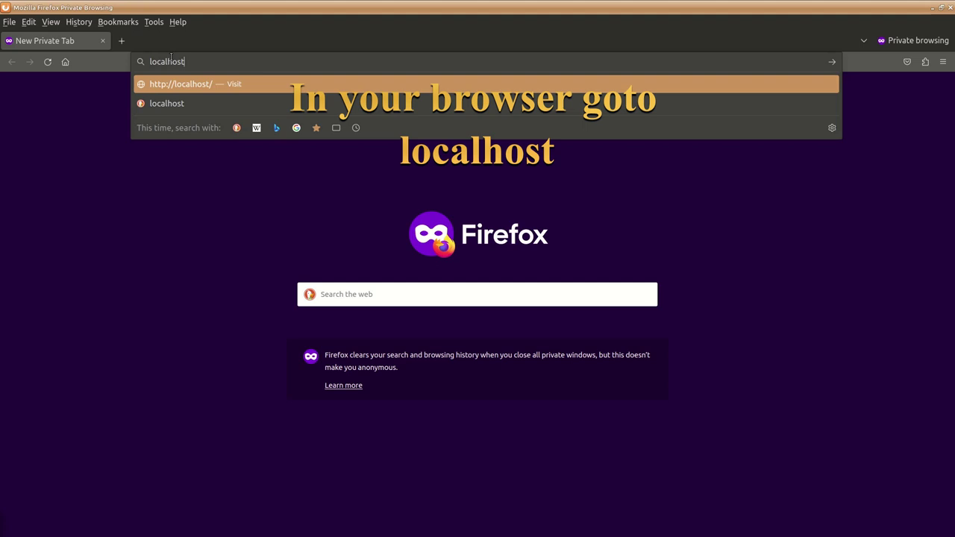
- Load localhost and continue the installer with English and the Standard profile
key(Return)
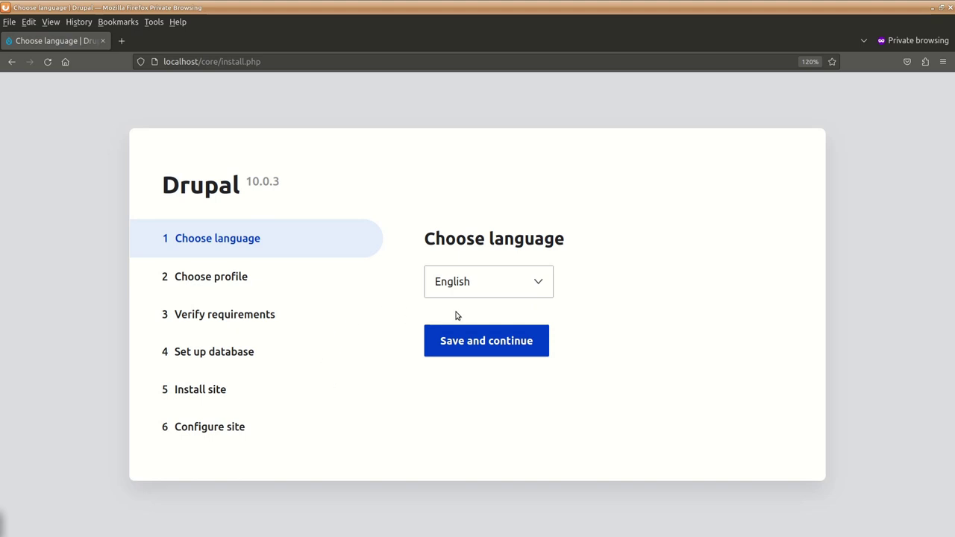
click(483, 347)
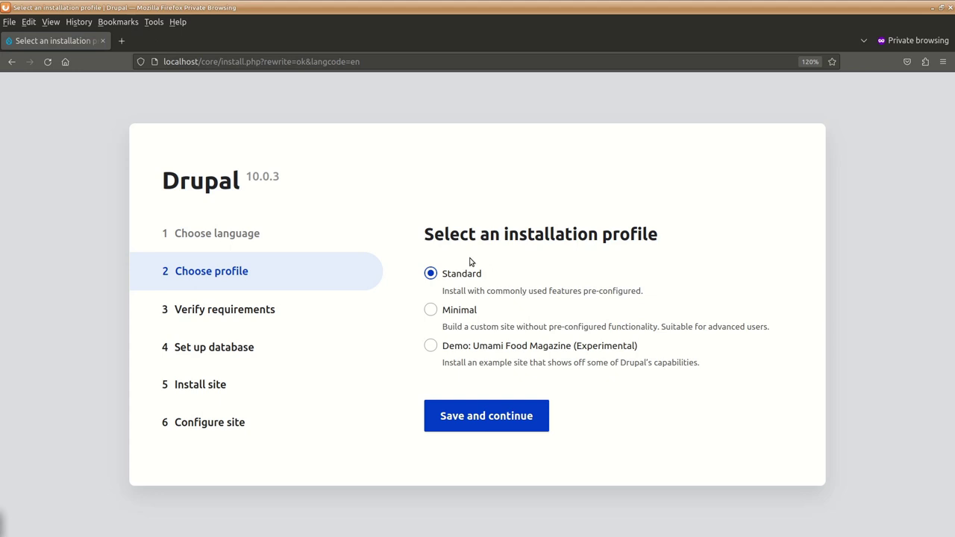
click(507, 416)
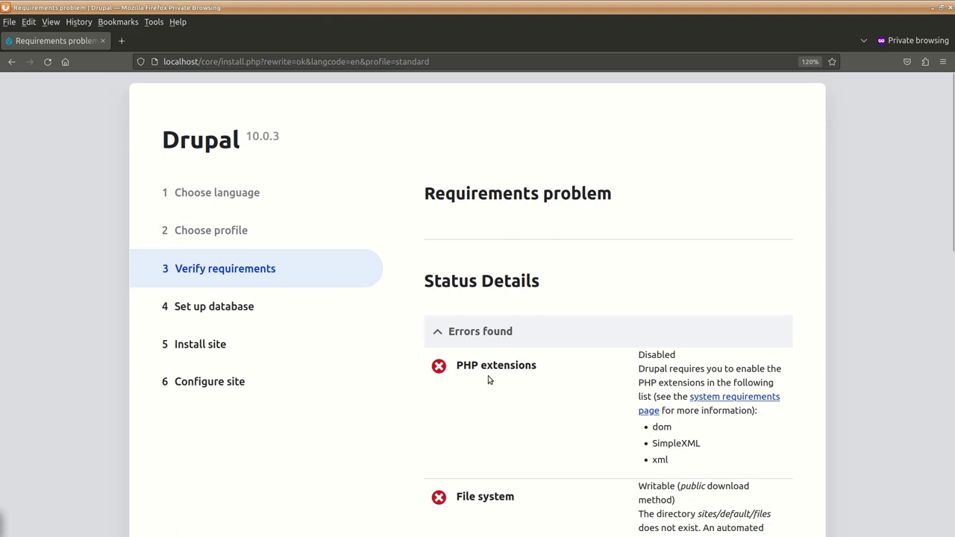
scroll(488, 378, down, 3)
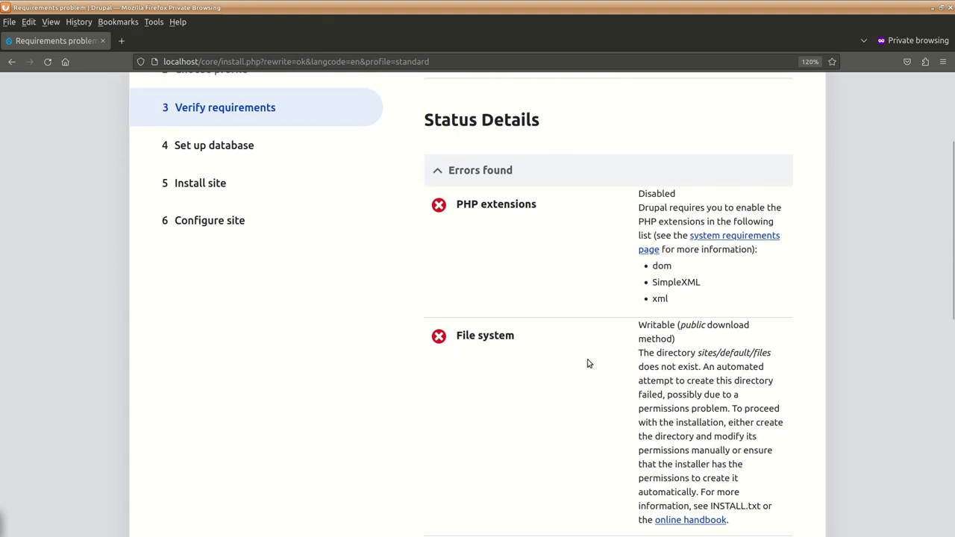
scroll(716, 367, down, 7)
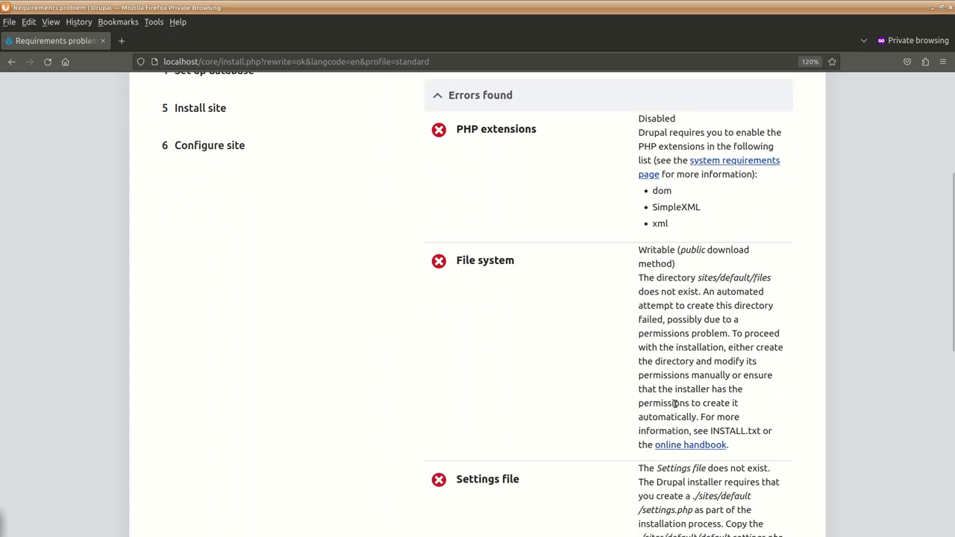
scroll(675, 403, down, 2)
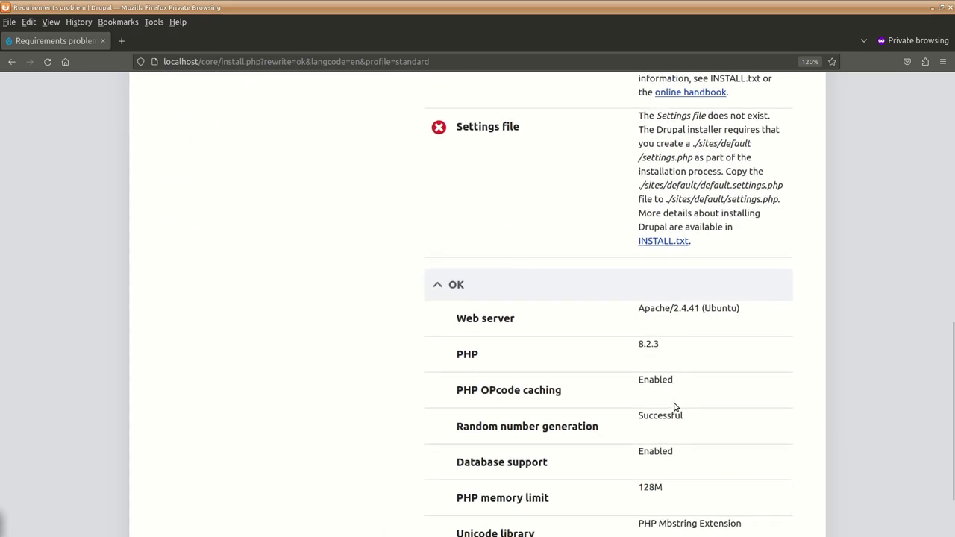
scroll(675, 405, up, 2)
scroll(675, 405, up, 10)
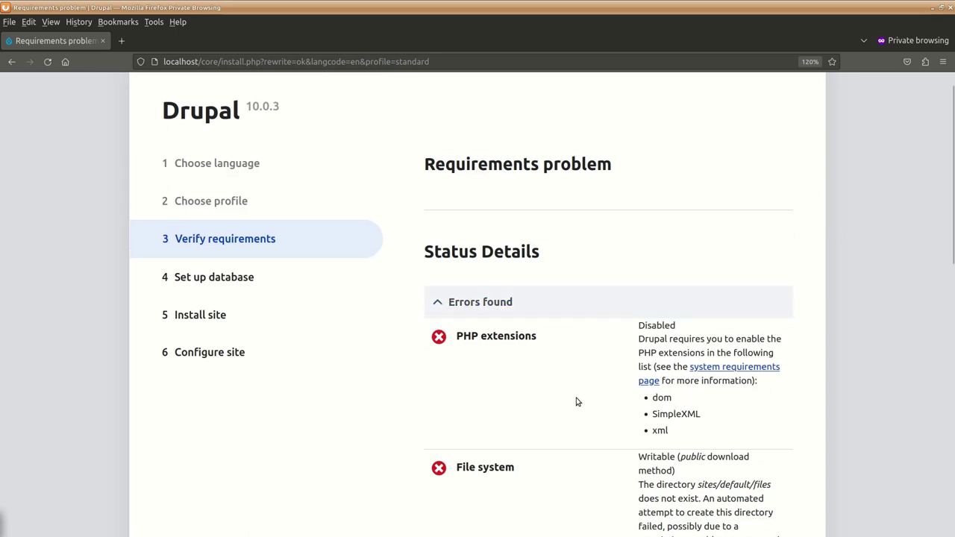
scroll(575, 398, down, 2)
scroll(575, 399, up, 3)
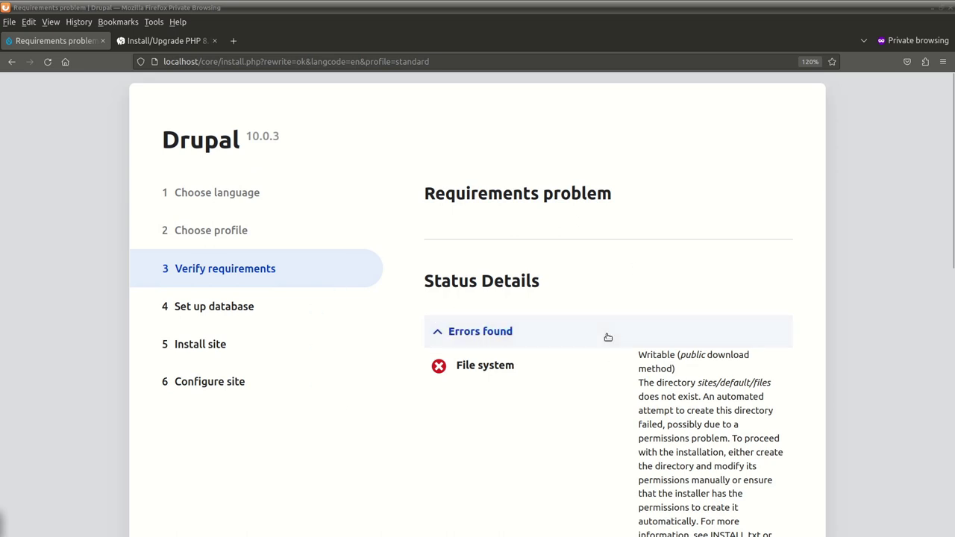
- Read the files directory and settings file errors, then return to the file manager
scroll(447, 432, down, 2)
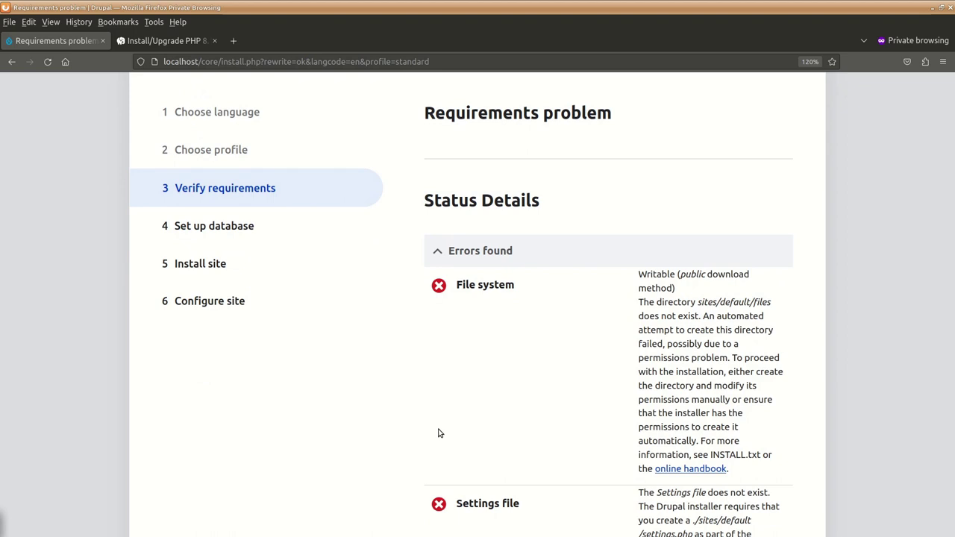
scroll(448, 433, up, 2)
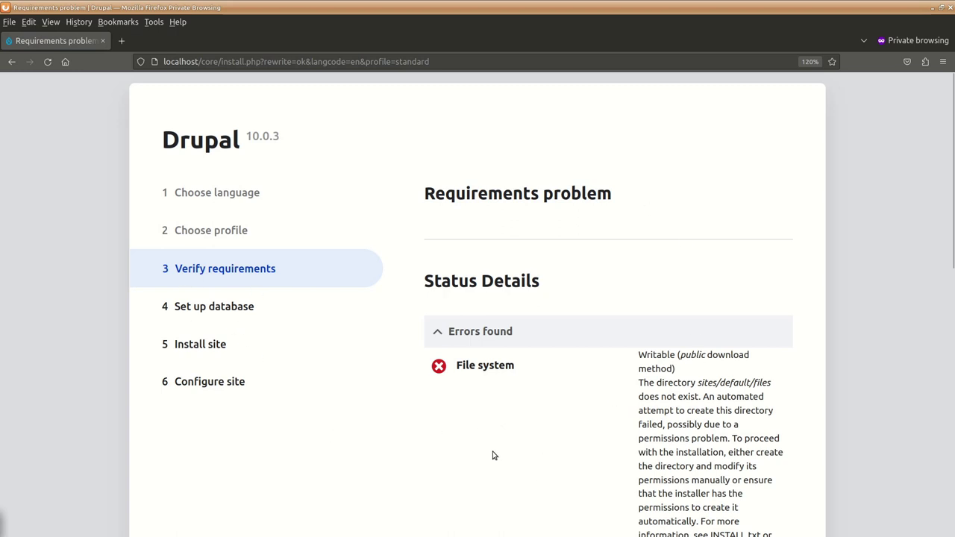
scroll(464, 475, down, 3)
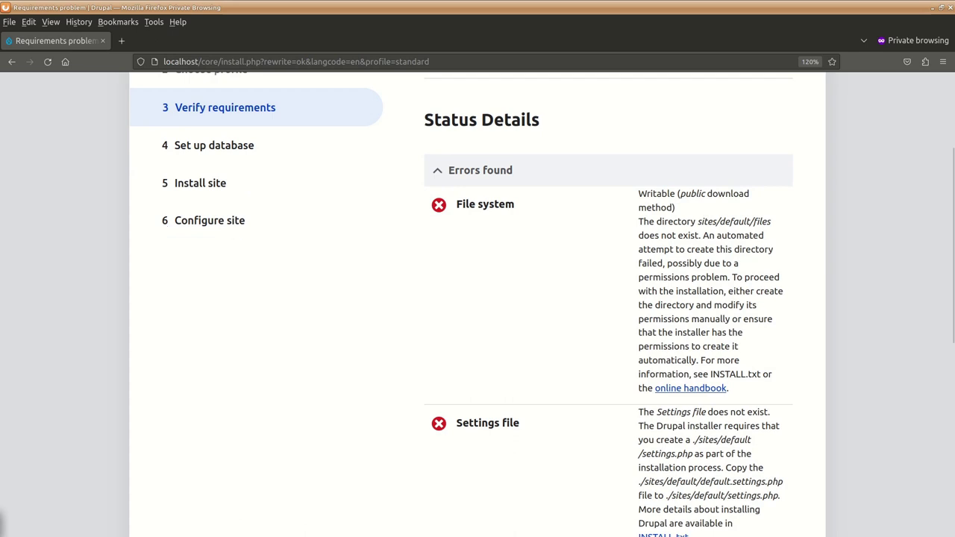
key(alt+Tab)
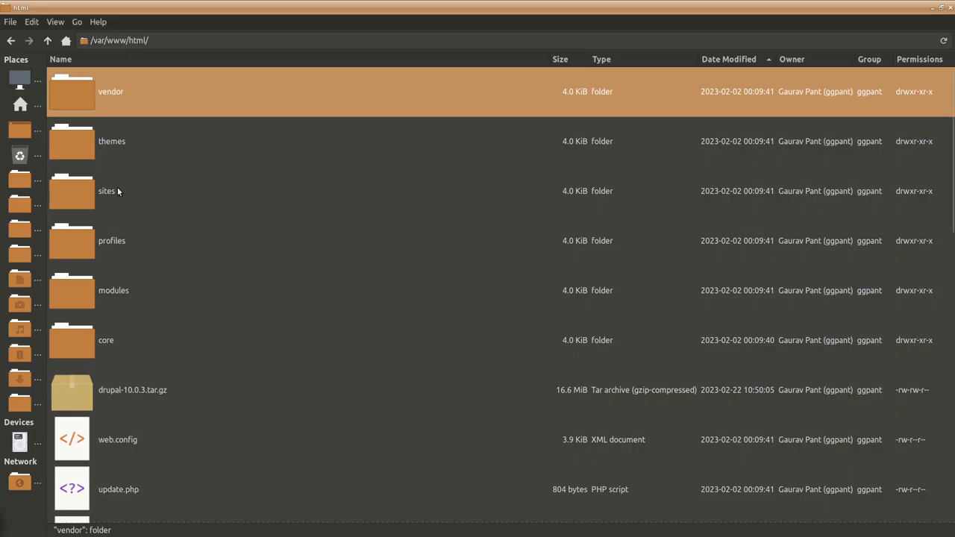
- Create a new folder called 'files' in sites/default
double_click(118, 191)
double_click(134, 92)
right_click(187, 248)
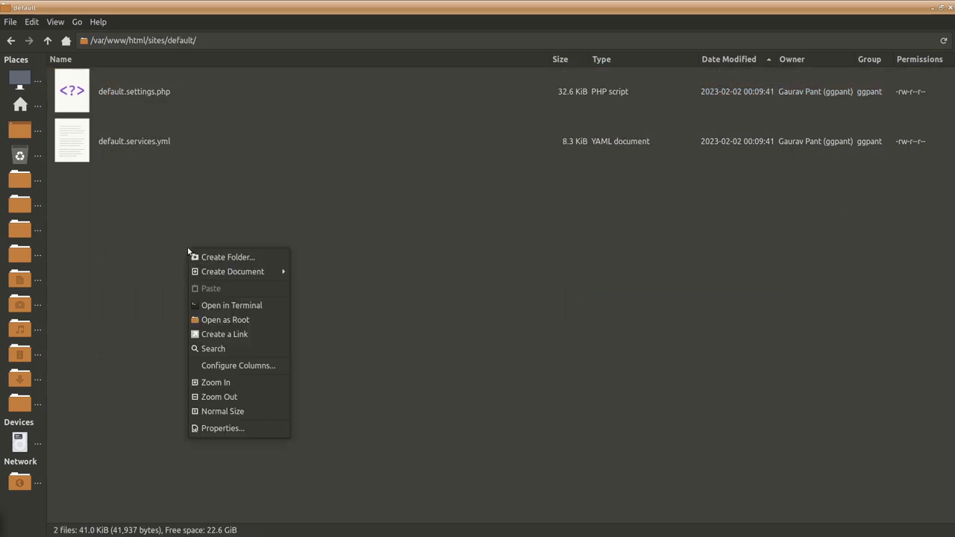
click(231, 253)
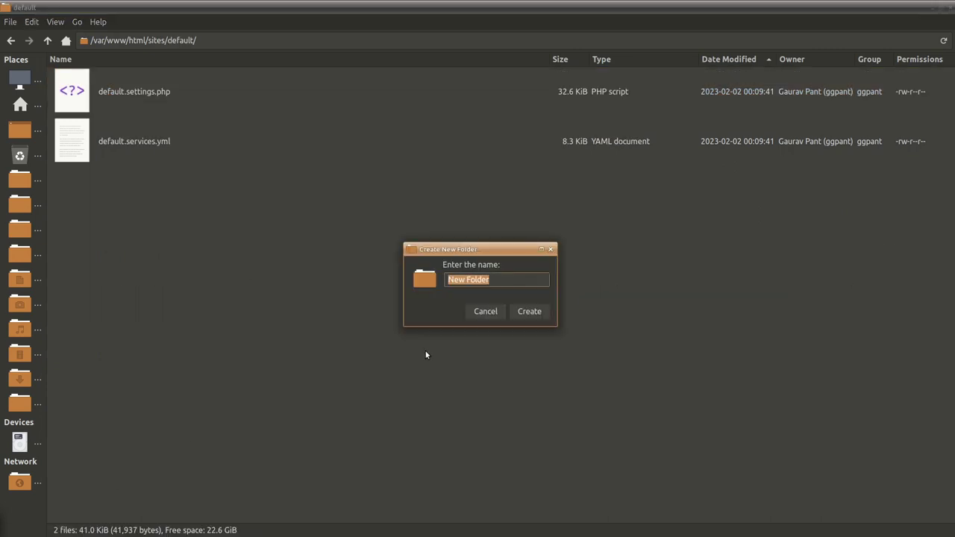
text(files)
key(Return)
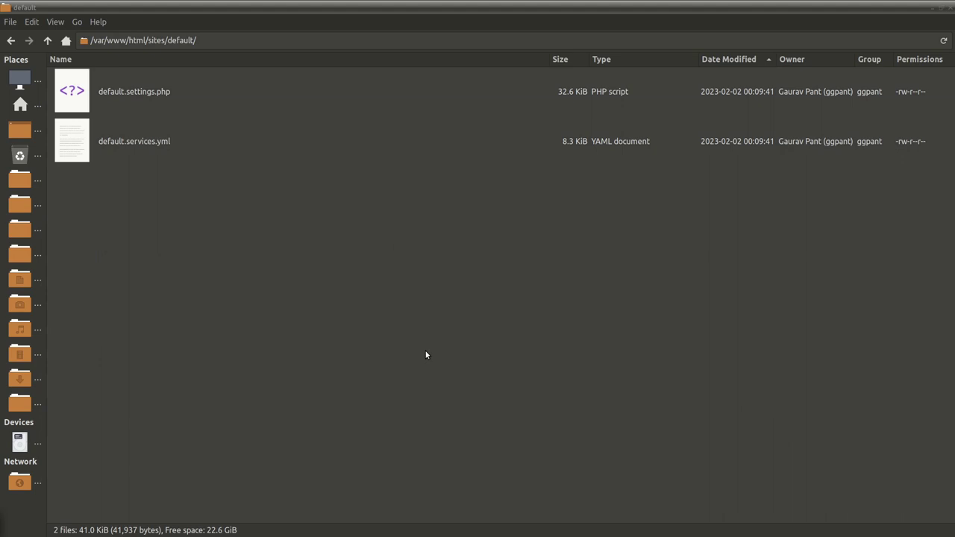
- Rerun Drupal's requirements check, which now reports the files directory as not writable
key(alt+Tab)
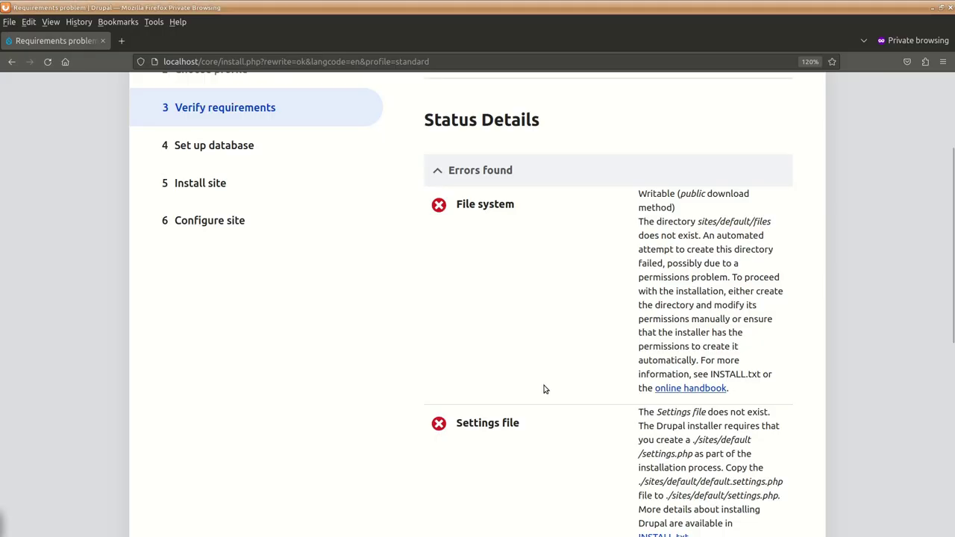
scroll(550, 443, down, 5)
click(560, 486)
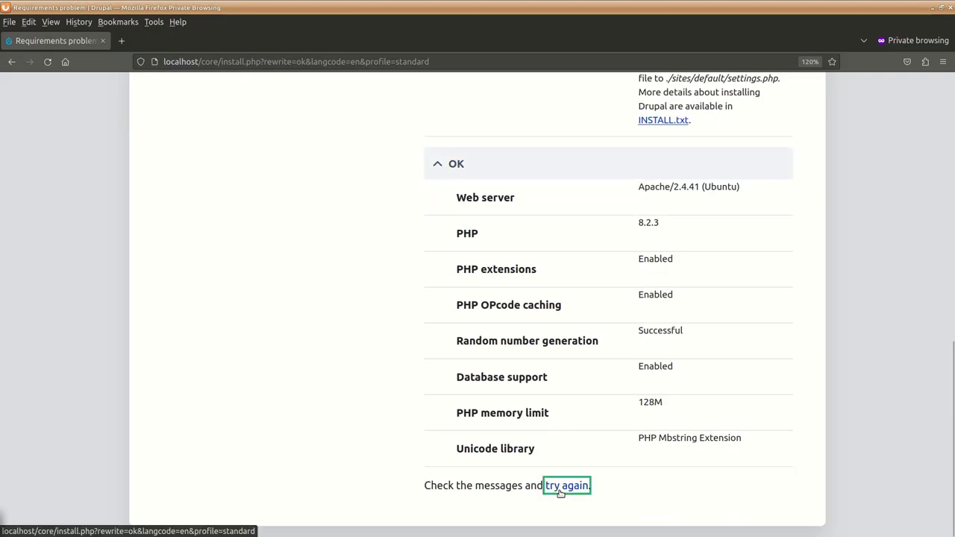
scroll(502, 332, down, 2)
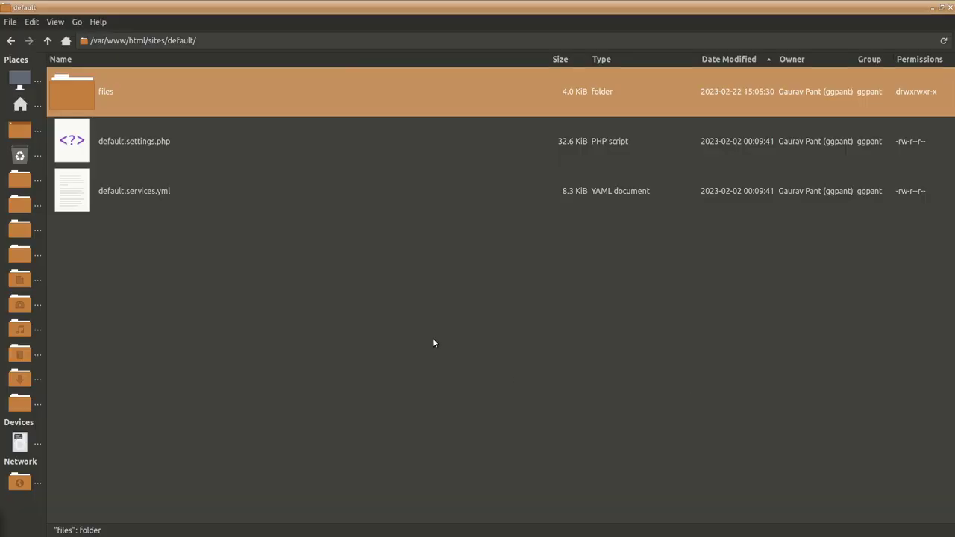
- Give Others Read & Write access on the files folder's permissions, making it drwxrwxrwx
right_click(181, 98)
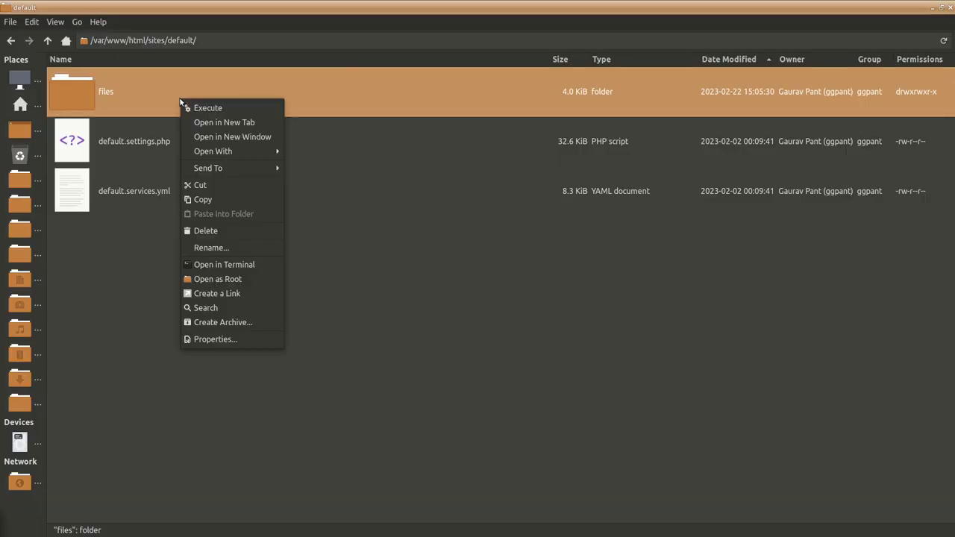
click(206, 340)
click(488, 188)
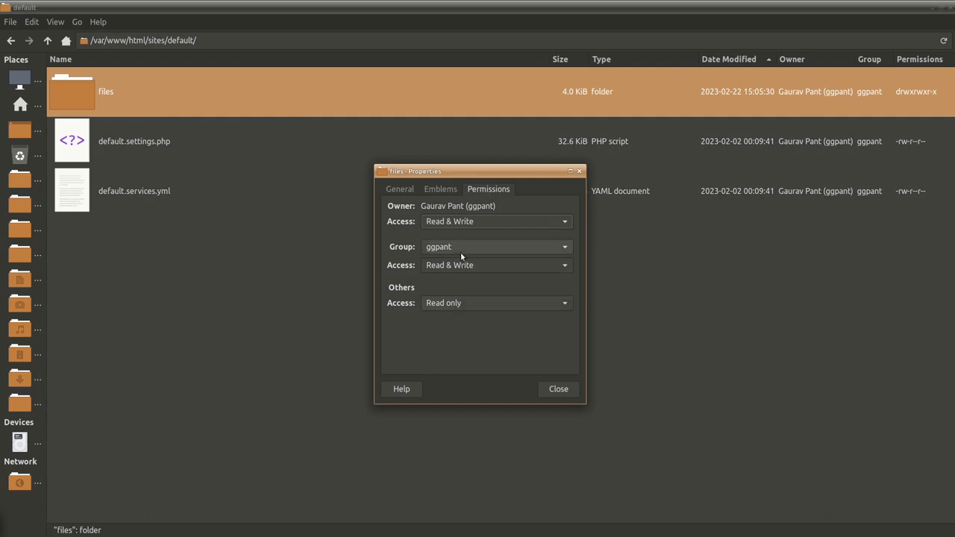
click(475, 302)
click(483, 318)
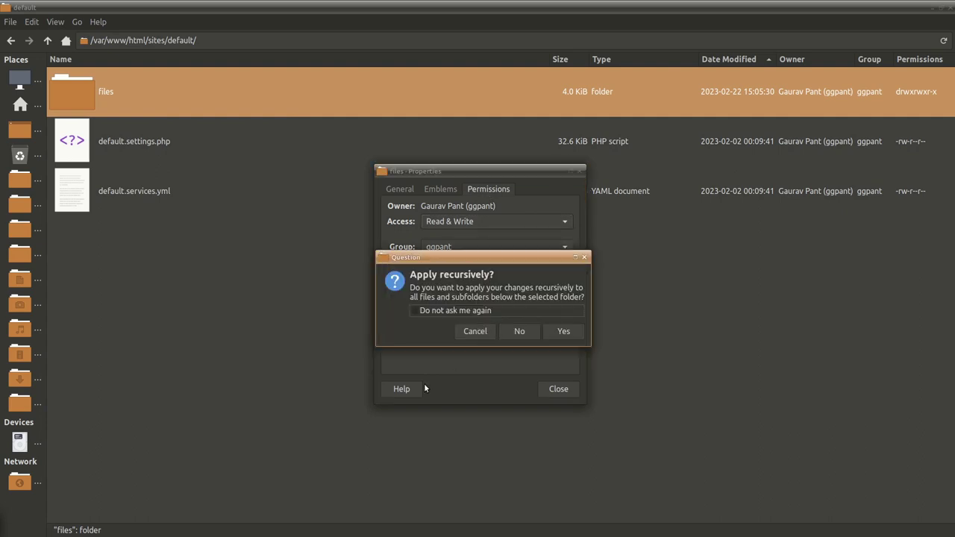
click(550, 334)
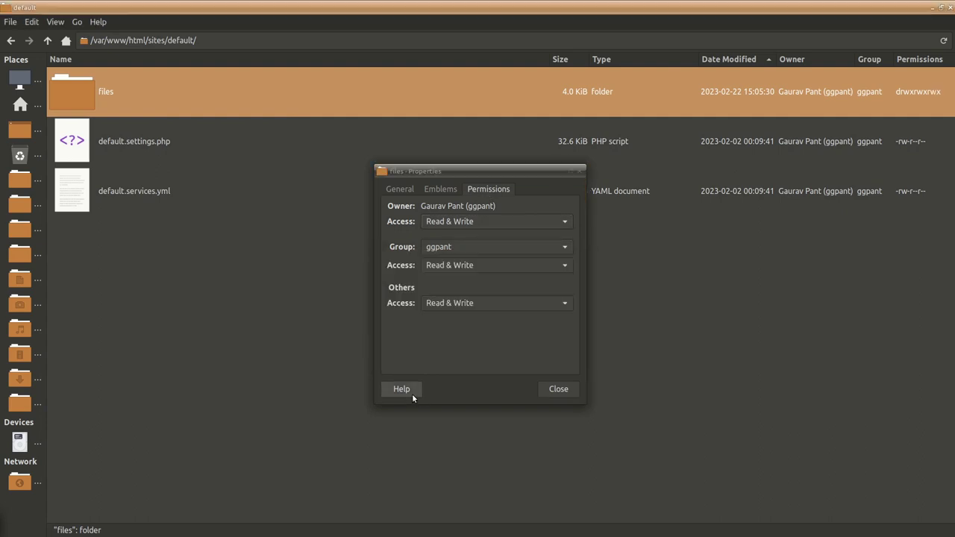
- Close the folder properties and rerun the requirements check, leaving only the settings.php error
click(573, 389)
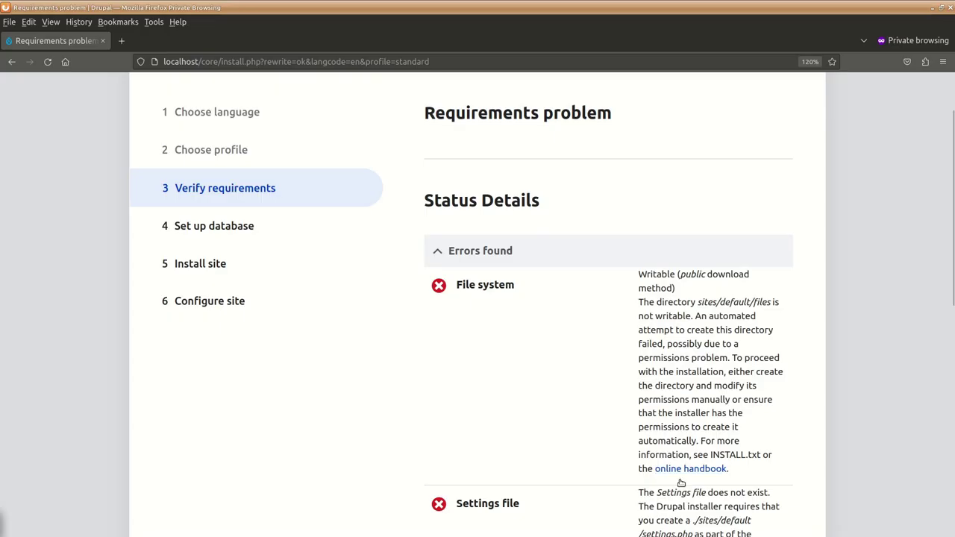
scroll(617, 452, down, 5)
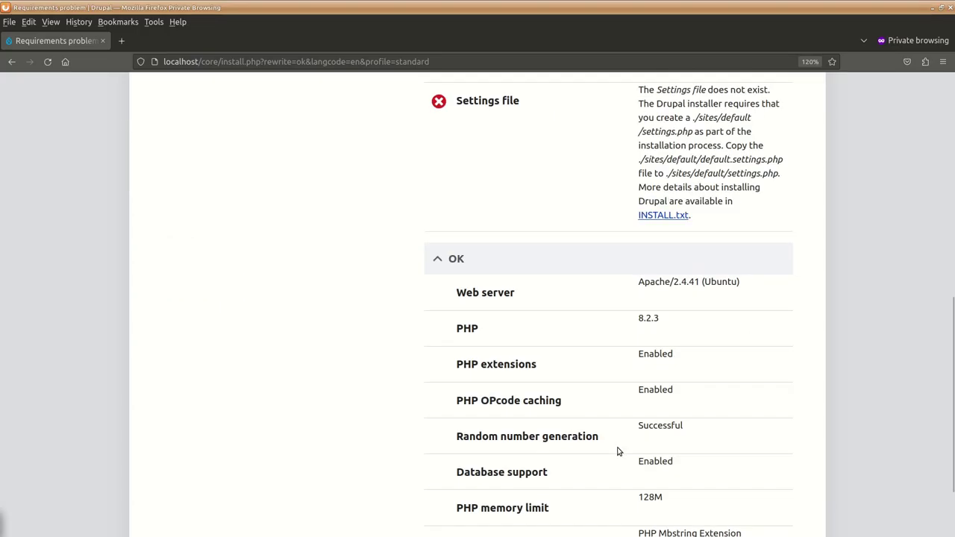
scroll(618, 452, down, 2)
click(562, 486)
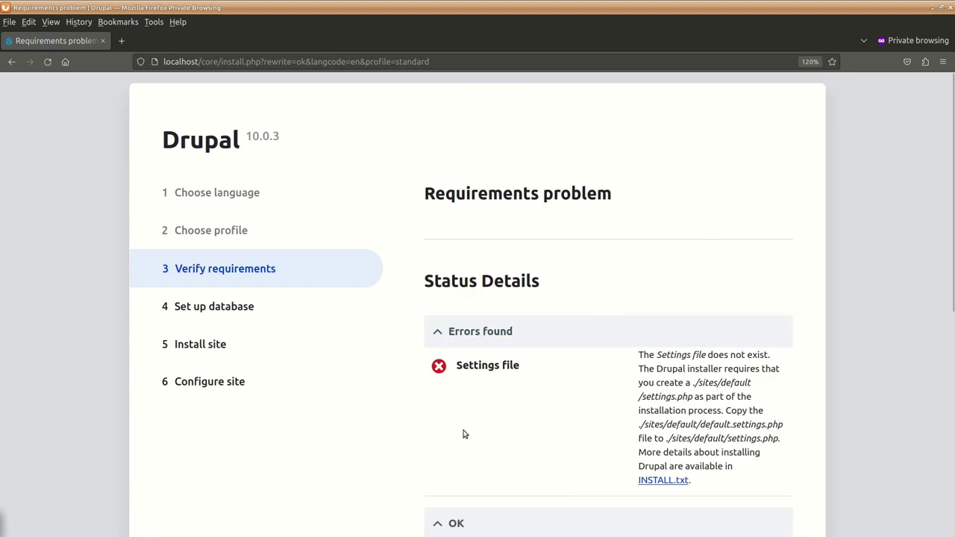
scroll(463, 434, down, 2)
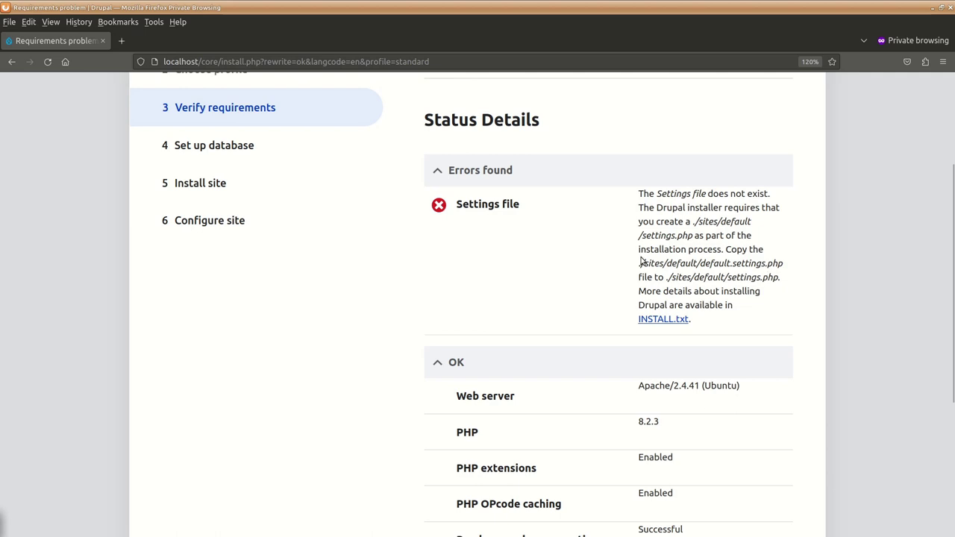
- Copy default.settings.php and paste a duplicate into sites/default
key(alt+Tab)
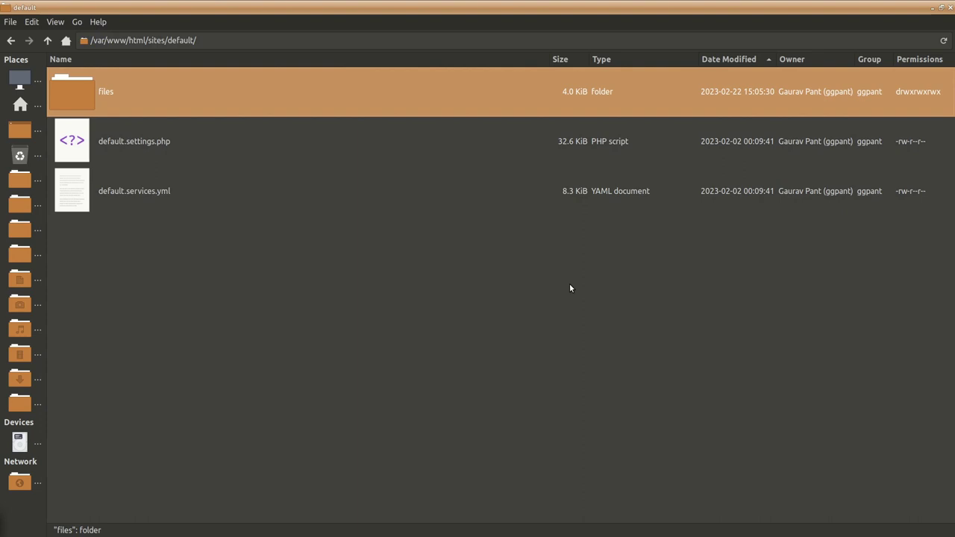
click(135, 147)
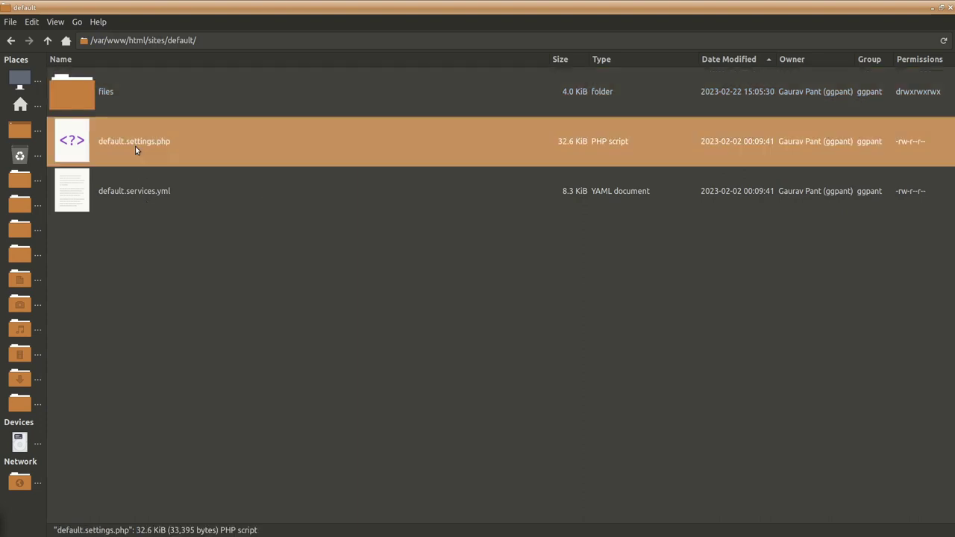
right_click(136, 146)
click(166, 219)
right_click(244, 271)
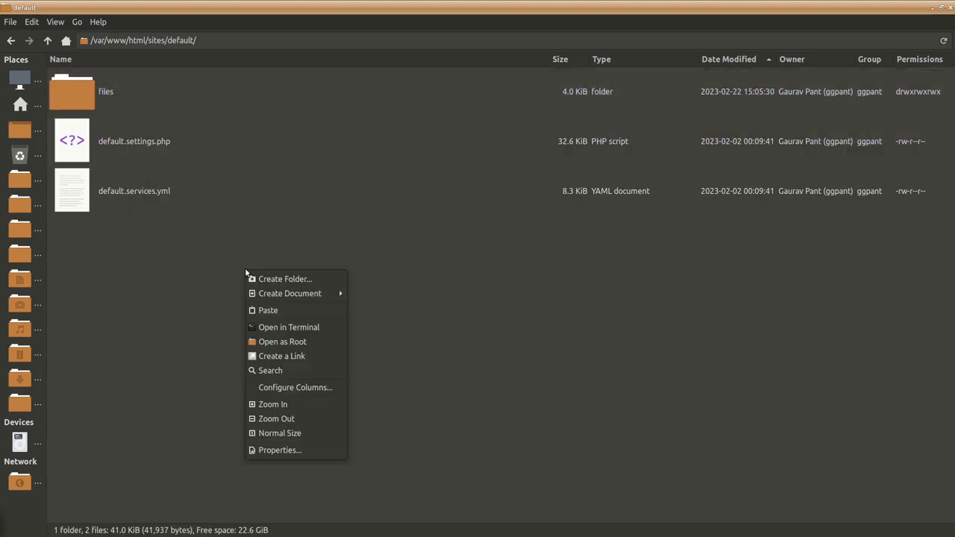
click(276, 307)
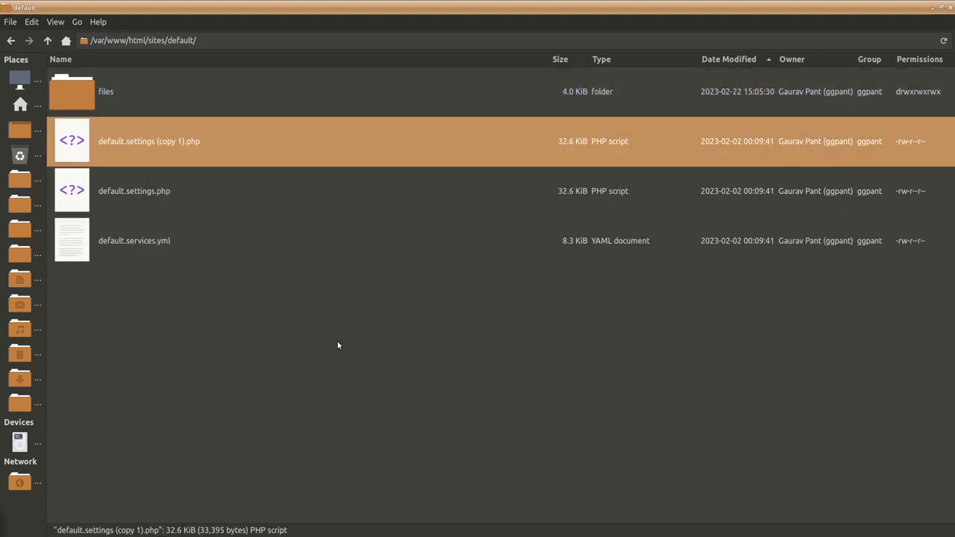
- Rename the duplicate to settings.php
right_click(118, 153)
click(176, 273)
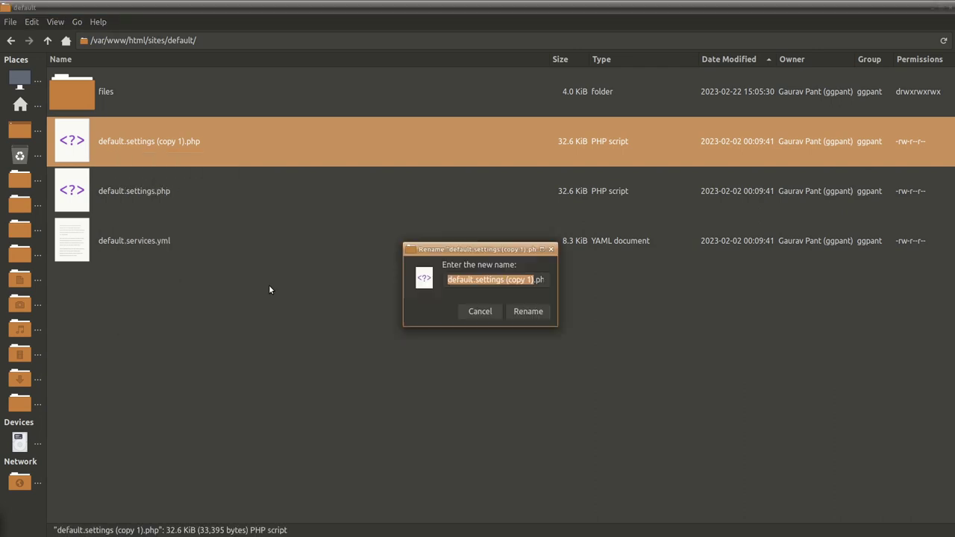
click(474, 286)
drag(476, 280, 446, 265)
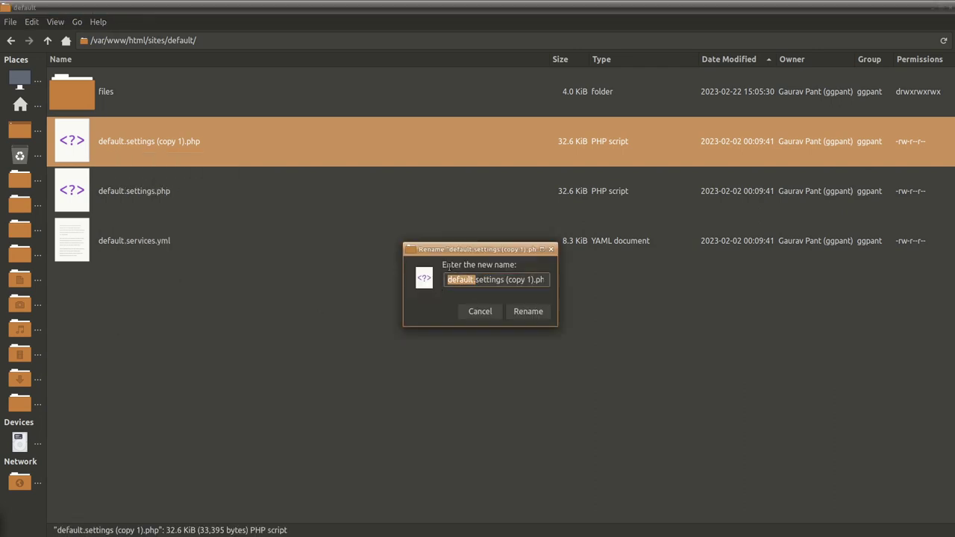
key(BackSpace)
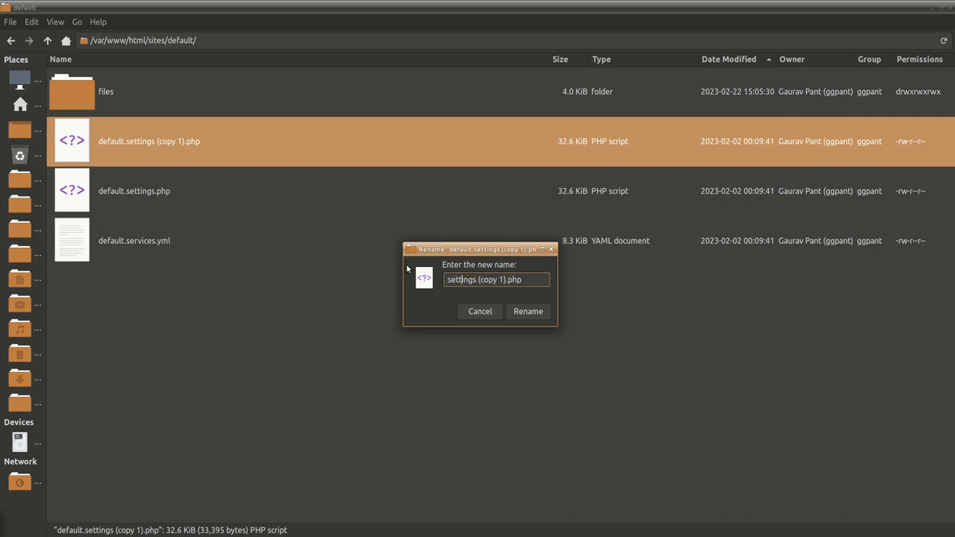
key(Right)
key(Right)
key(Right)
key(Right)
key(Right)
key(Right)
key(Right)
key(Right)
key(Delete)
key(Delete)
key(Delete)
key(Delete)
key(Delete)
key(Delete)
key(Delete)
key(Delete)
key(Delete)
click(528, 311)
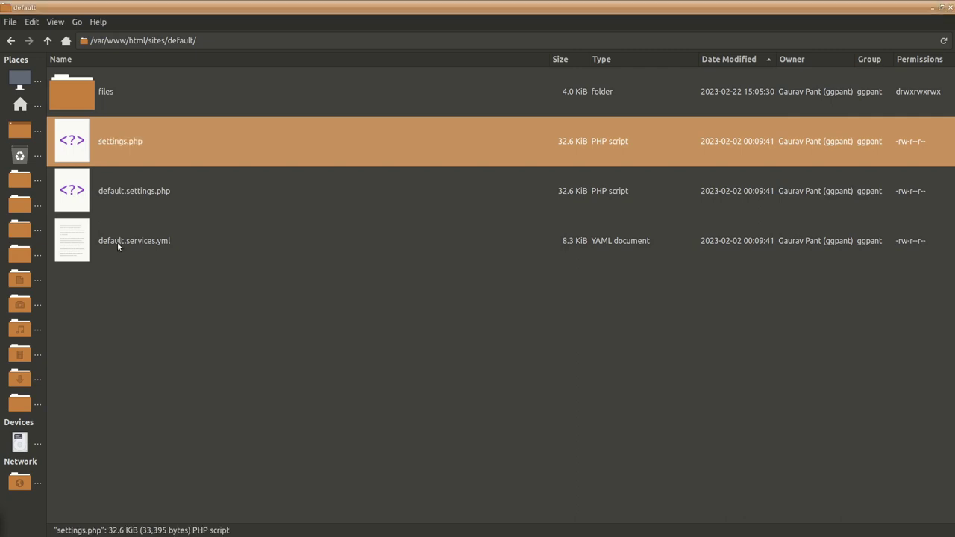
click(373, 396)
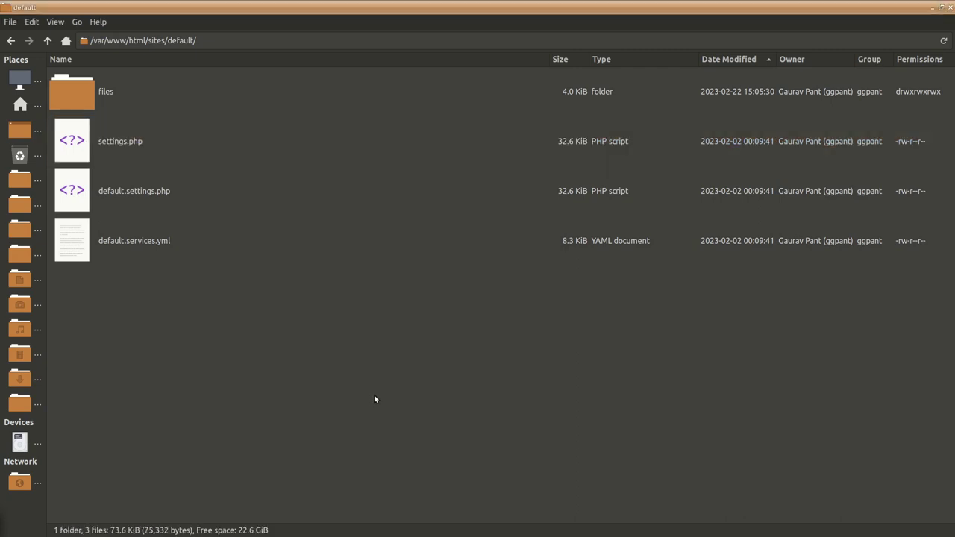
- Recheck Drupal's requirements, which now flag settings.php as not writable
key(alt+Tab)
scroll(553, 513, down, 5)
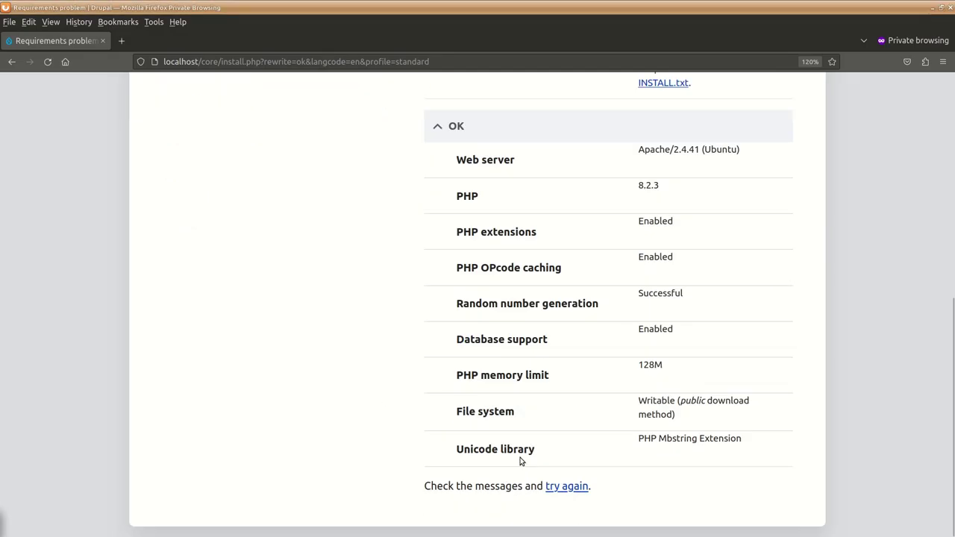
click(550, 485)
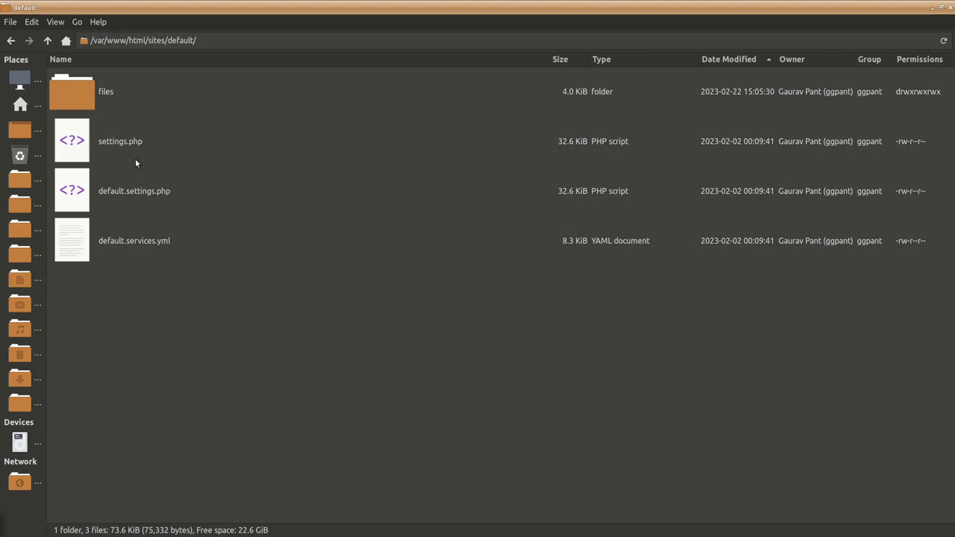
- Give settings.php Read & Write access for group and others (-rw-rw-rw-) in its Properties
right_click(136, 158)
click(168, 309)
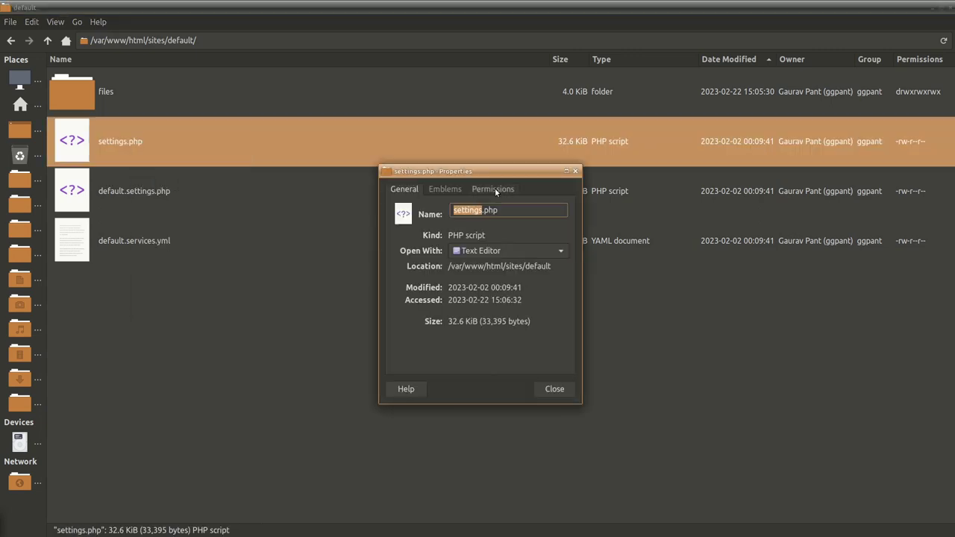
click(495, 188)
click(488, 309)
click(488, 309)
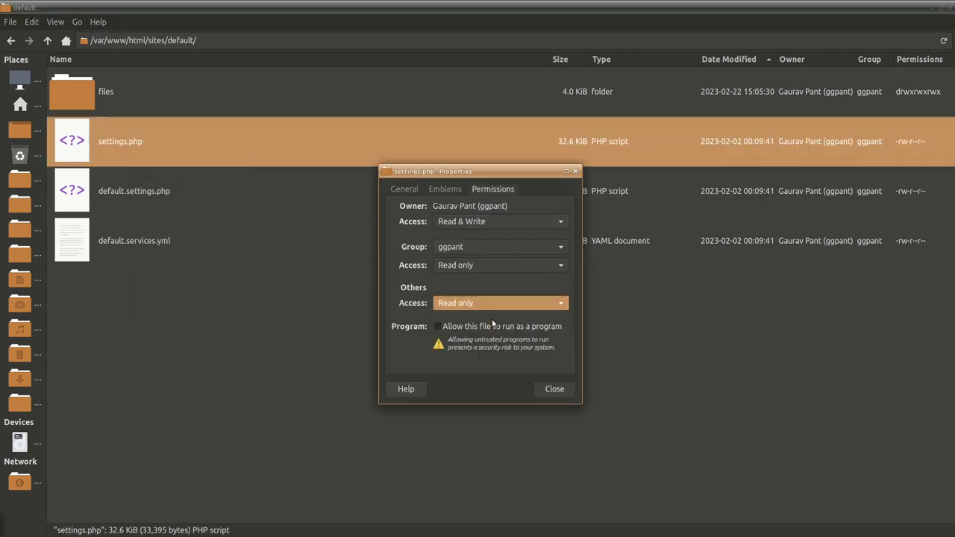
click(493, 323)
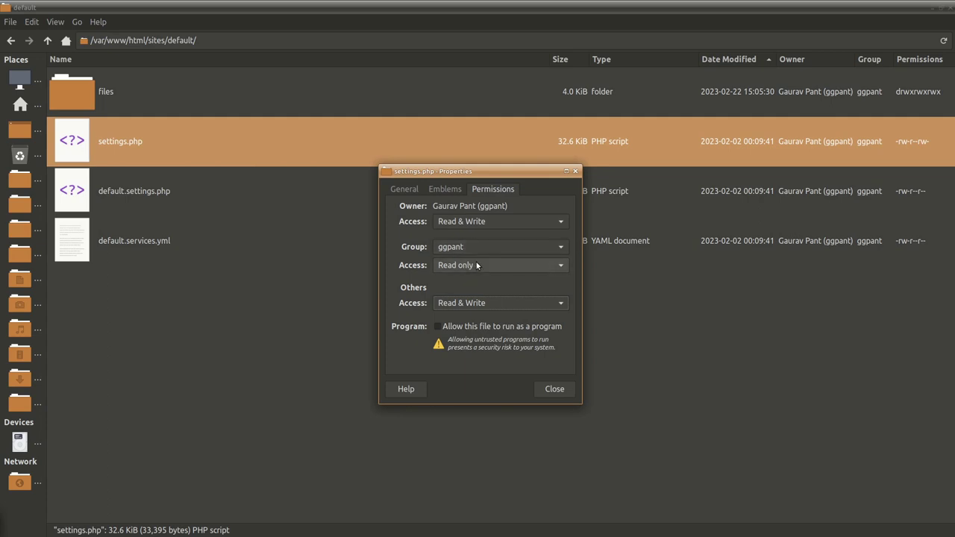
click(476, 263)
click(481, 281)
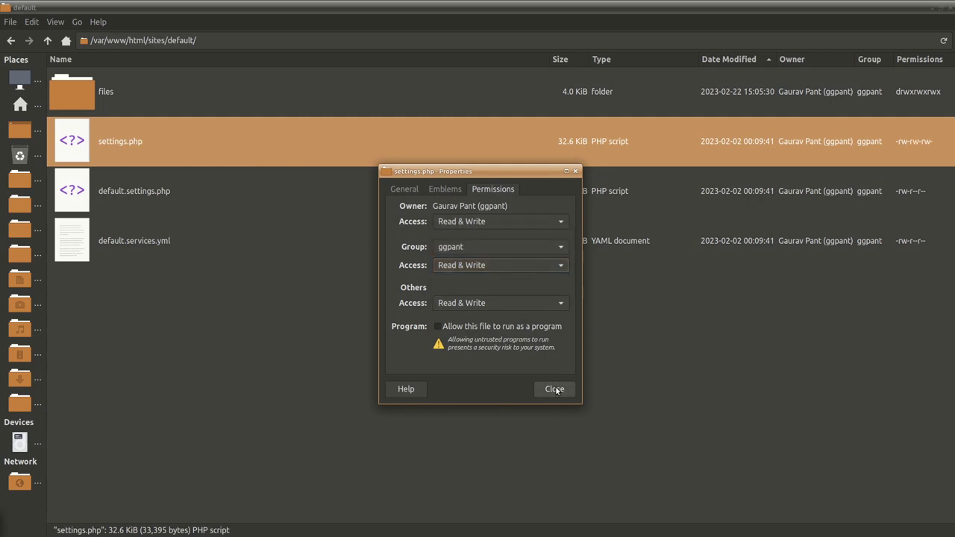
click(554, 389)
- Rerun Drupal's requirements check so the installer advances to step 4, Database configuration
key(alt+Tab)
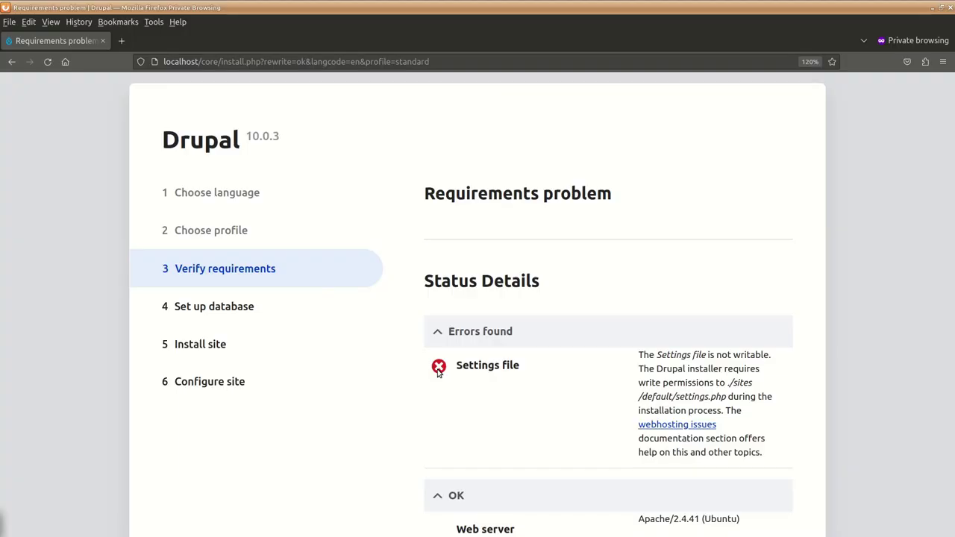
scroll(433, 420, down, 5)
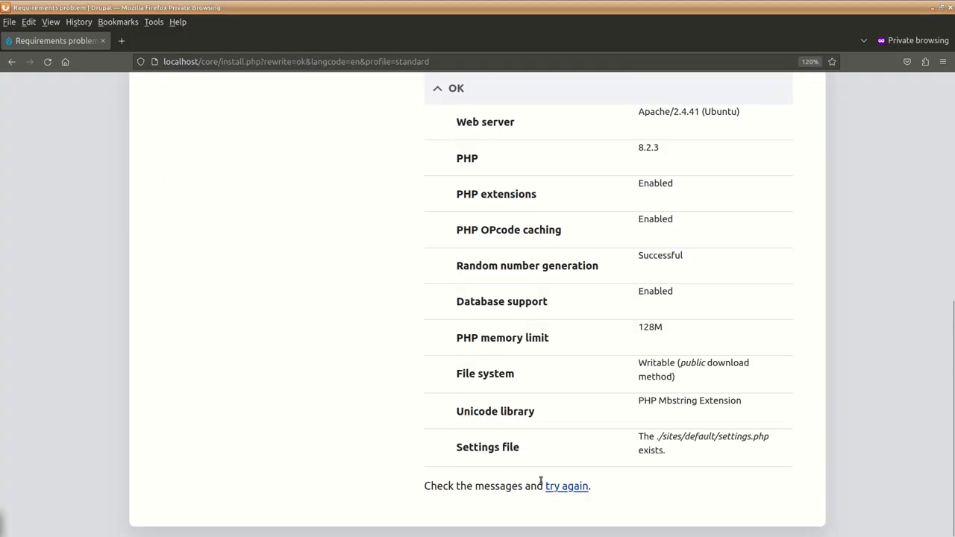
click(556, 485)
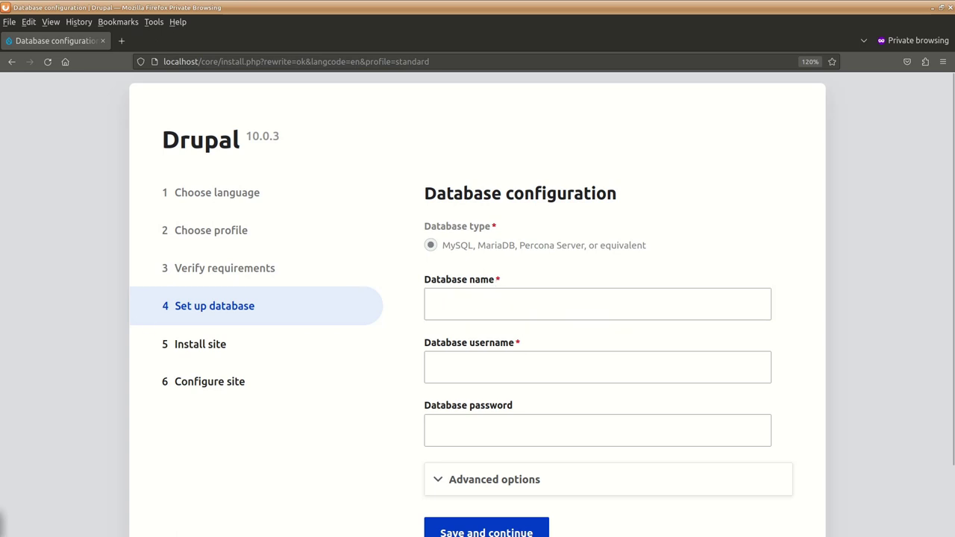
- Enter the database settings (localhost, port 3306) with table prefix dr_ and submit them
key(alt+Tab)
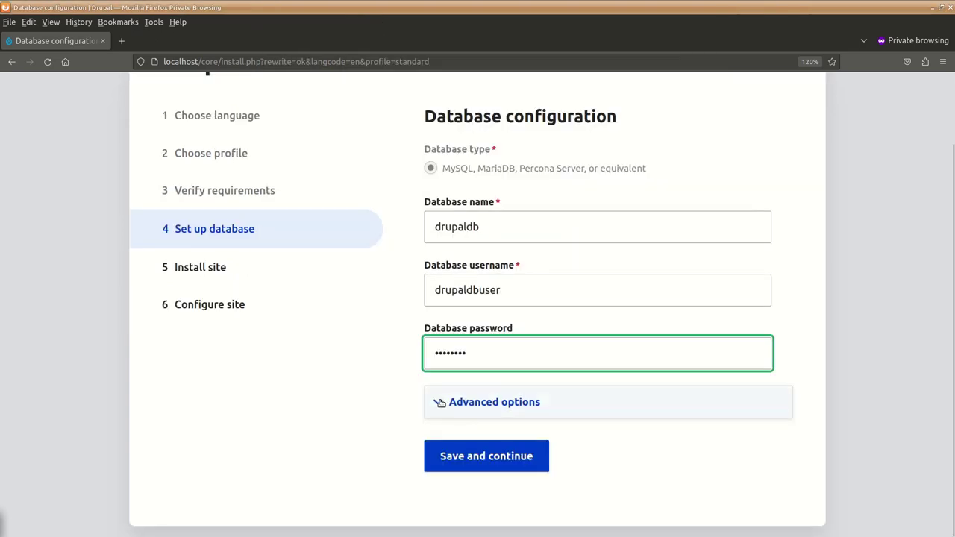
click(437, 400)
scroll(378, 384, down, 3)
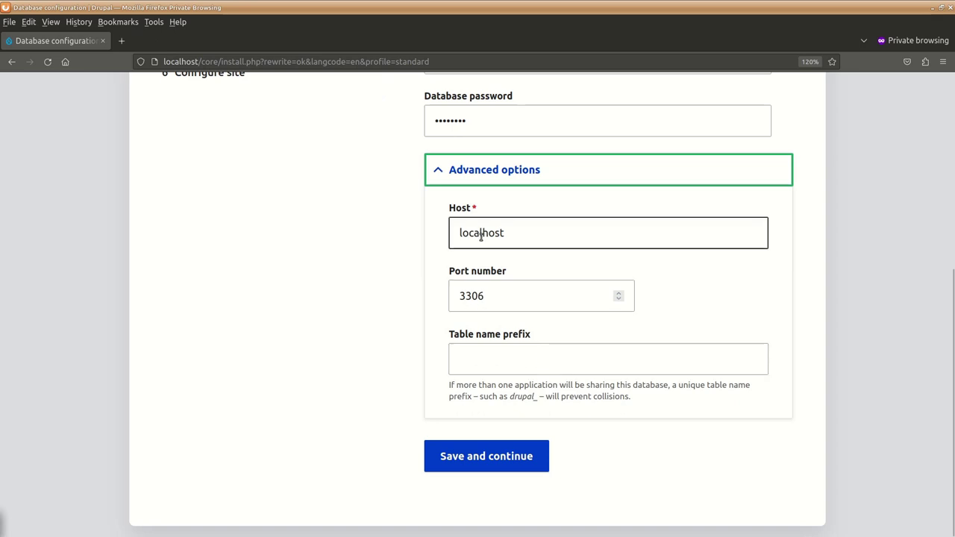
click(503, 363)
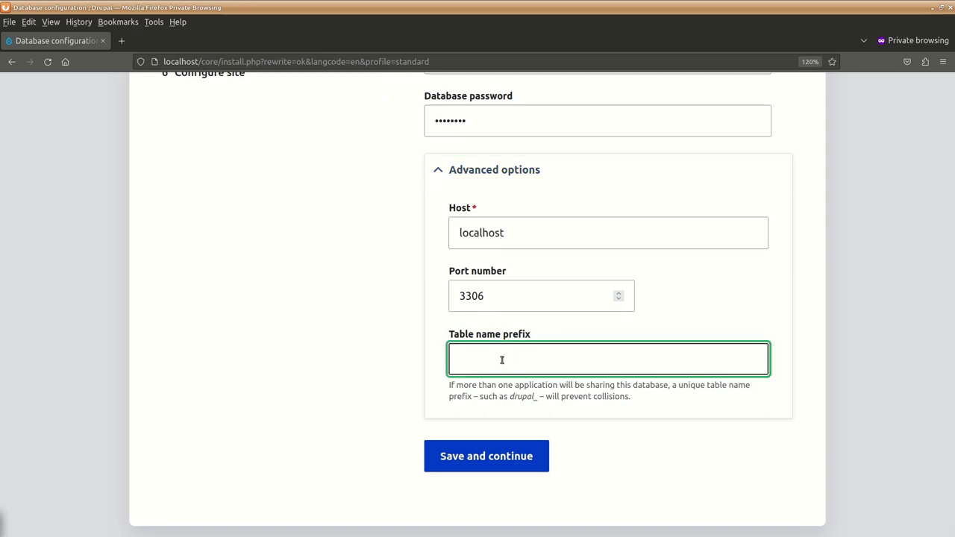
text(dr)
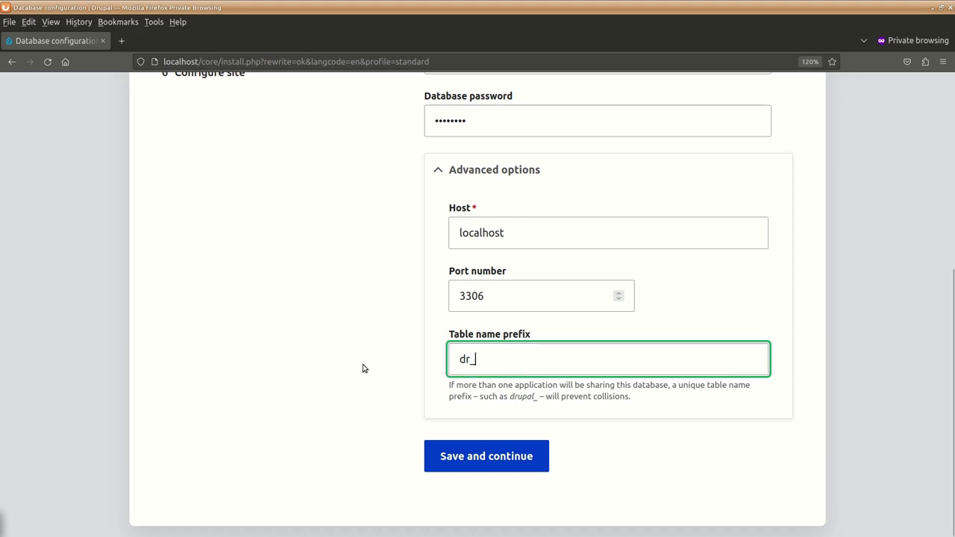
text(_)
click(487, 457)
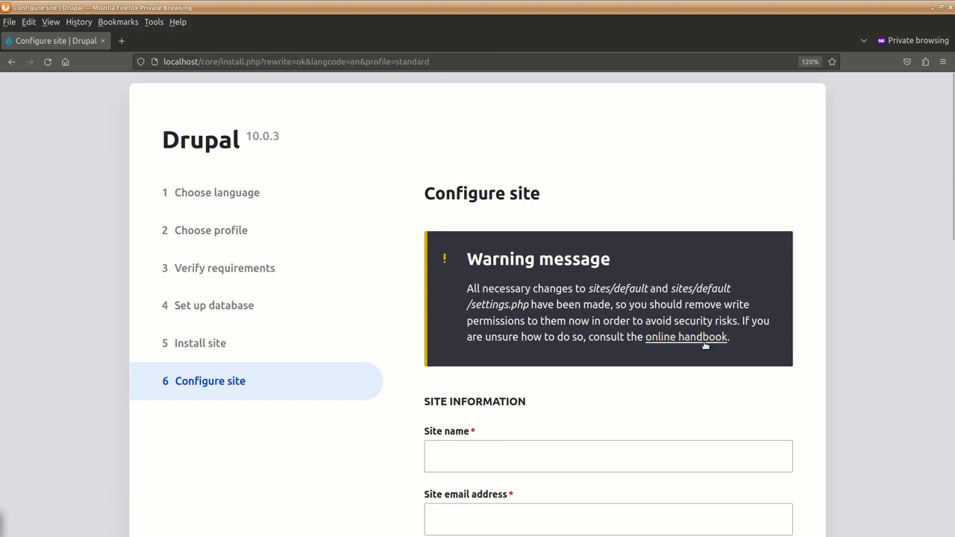
- After the install reaches Configure site, switch to the file manager at sites/default
key(alt+Tab)
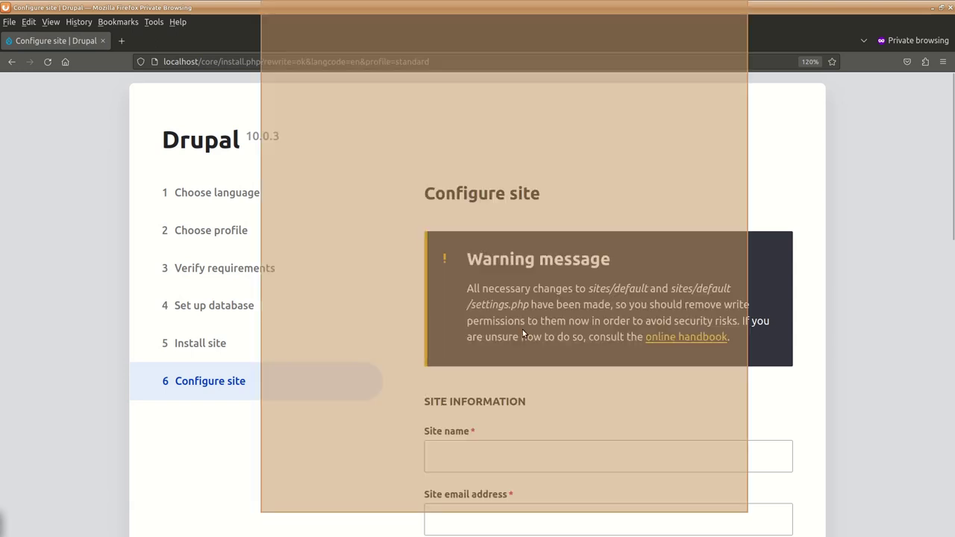
click(223, 295)
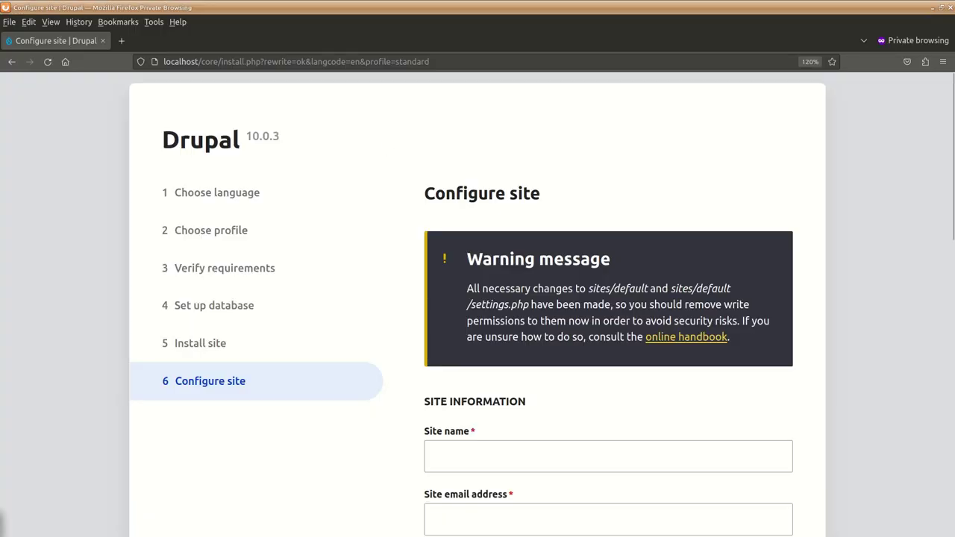
key(alt+Tab)
- Set settings.php Read-only for owner, group and others (-r--r--r--) in its Permissions tab
right_click(162, 146)
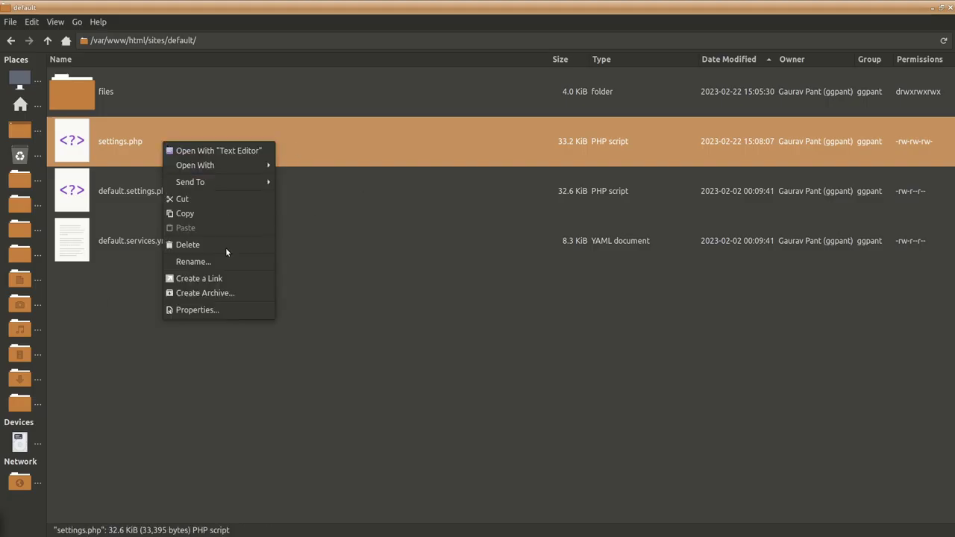
click(224, 310)
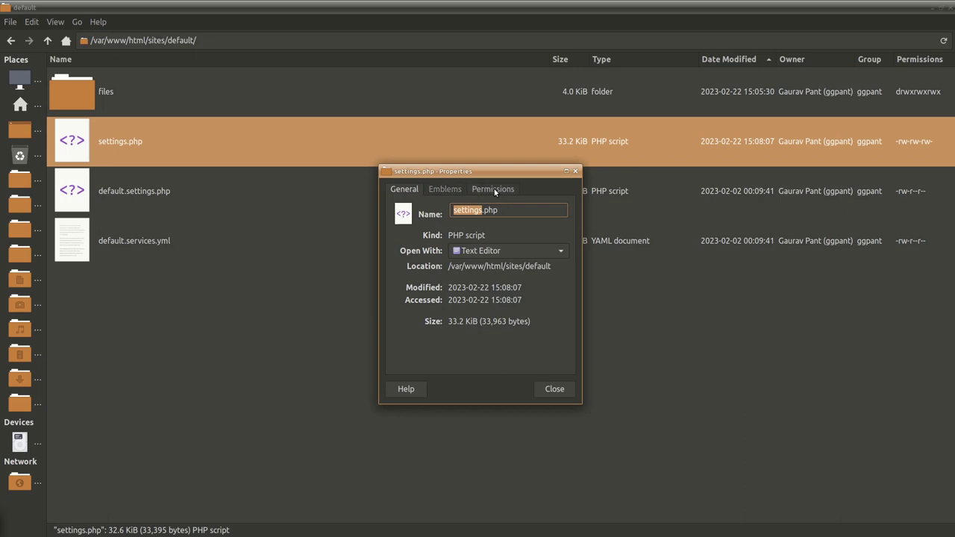
click(493, 189)
click(469, 221)
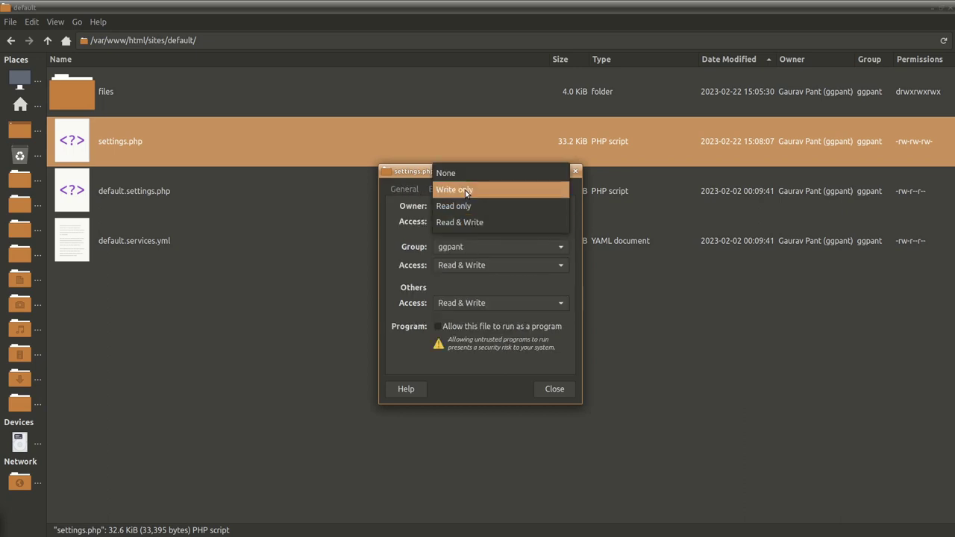
click(467, 206)
click(470, 265)
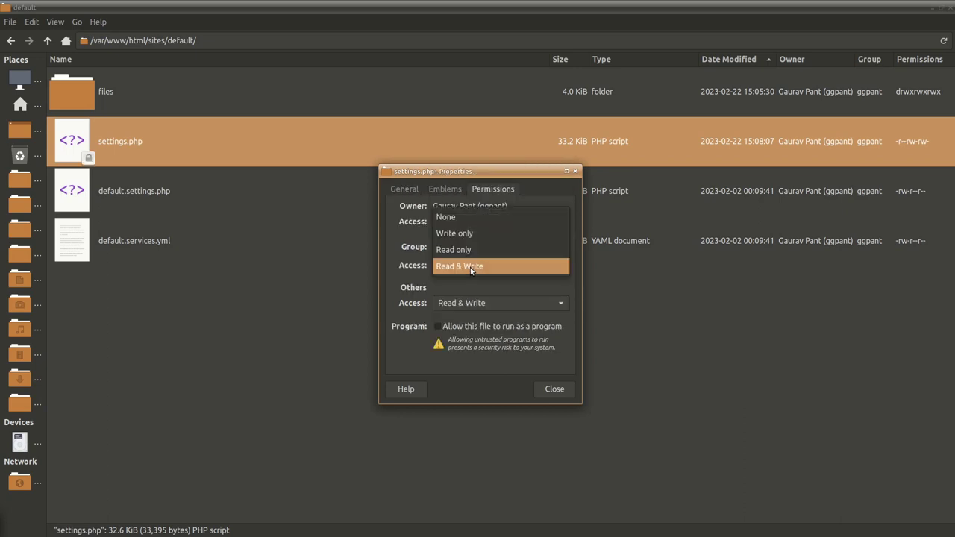
click(468, 233)
click(465, 265)
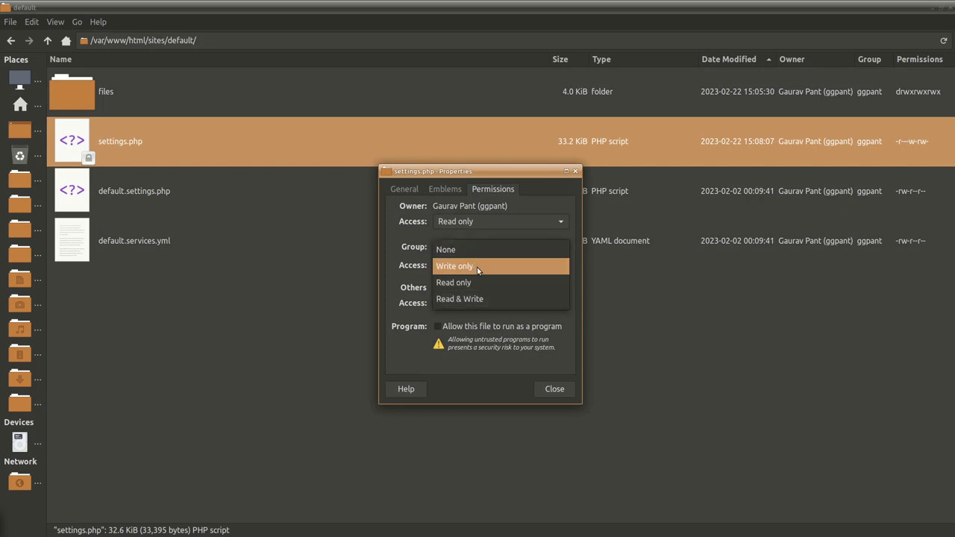
click(475, 288)
click(495, 306)
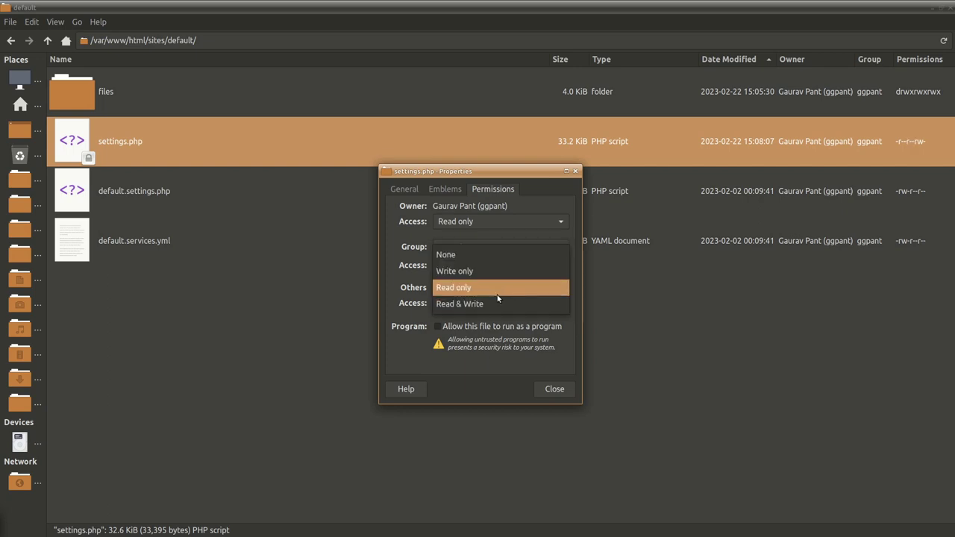
click(471, 287)
click(553, 391)
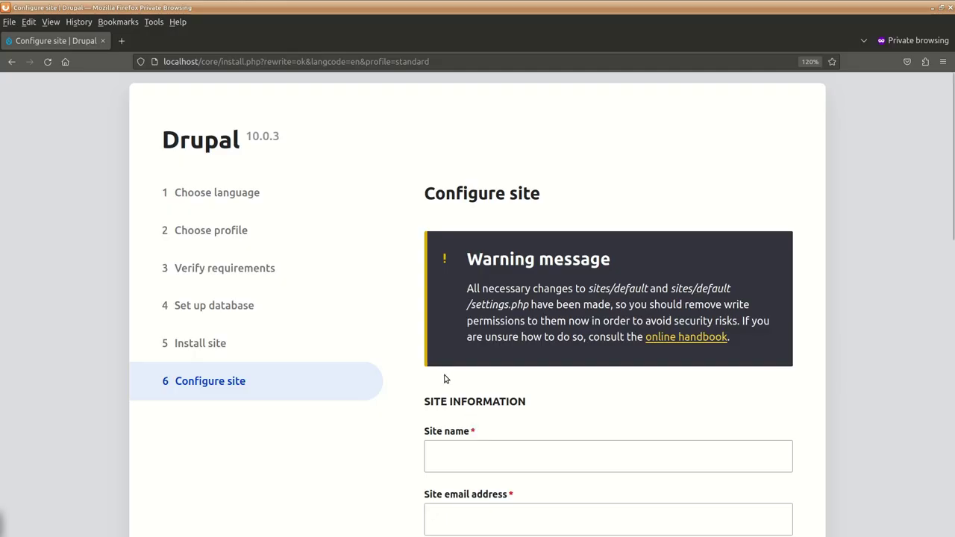
- Enter 'Drupal Test Site' as the site name and fill in the site's e-mail address
scroll(445, 380, down, 3)
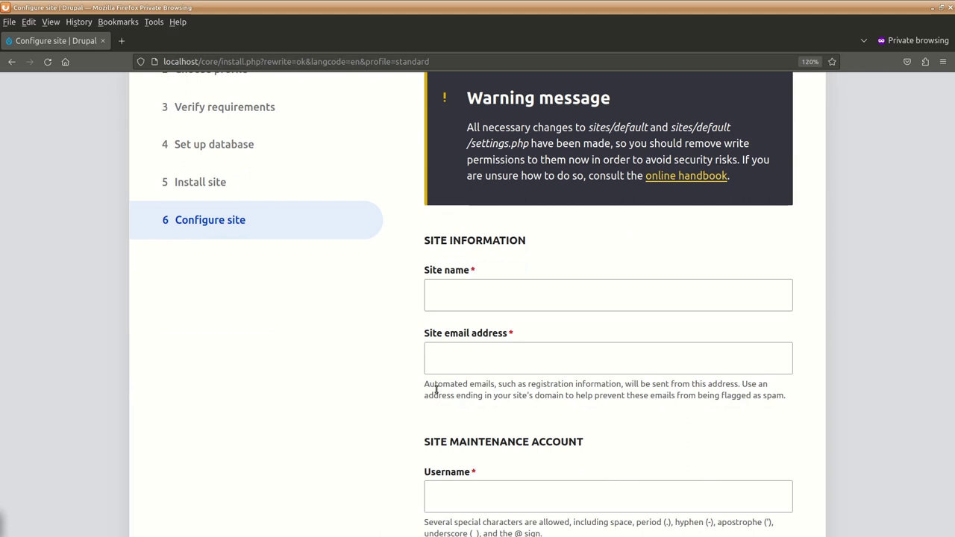
click(521, 295)
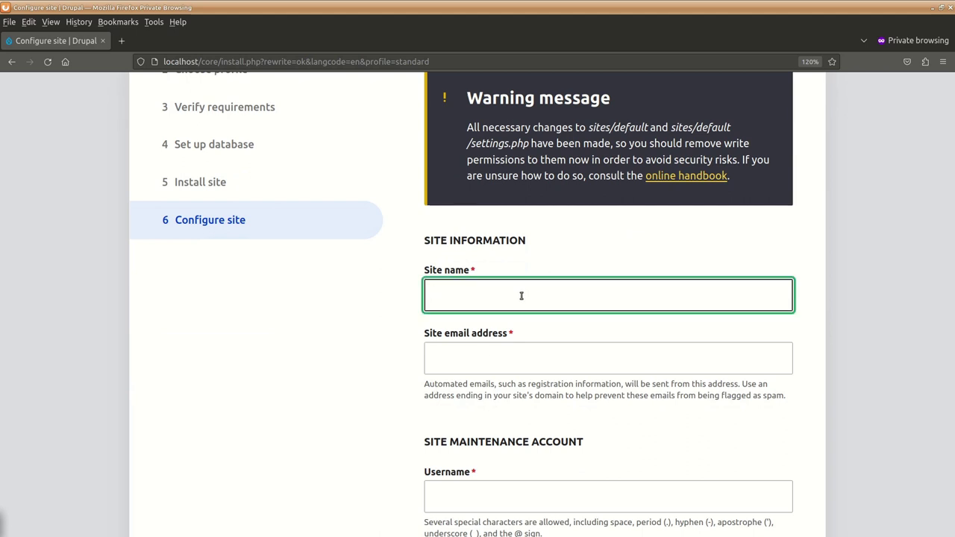
text(Drupal)
text( Tes)
key(BackSpace)
text(est Site)
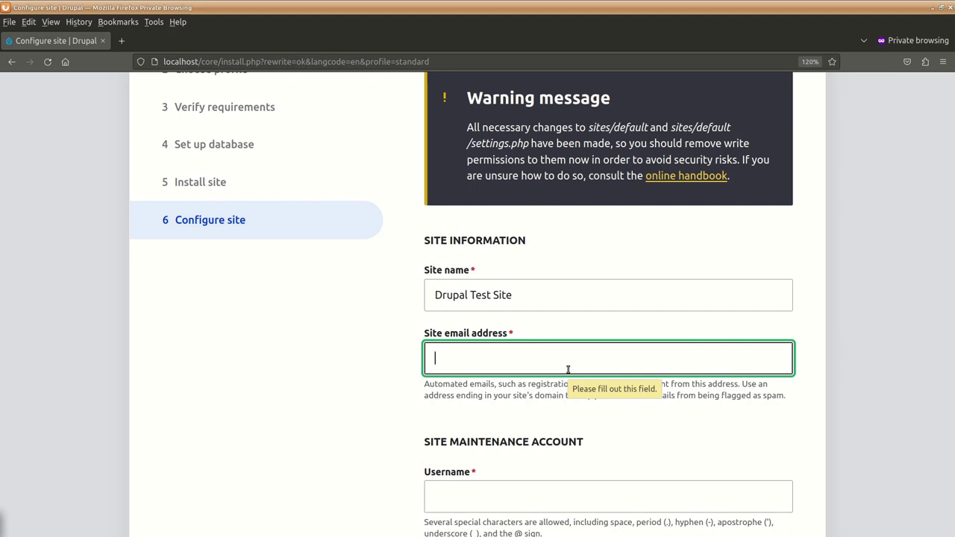
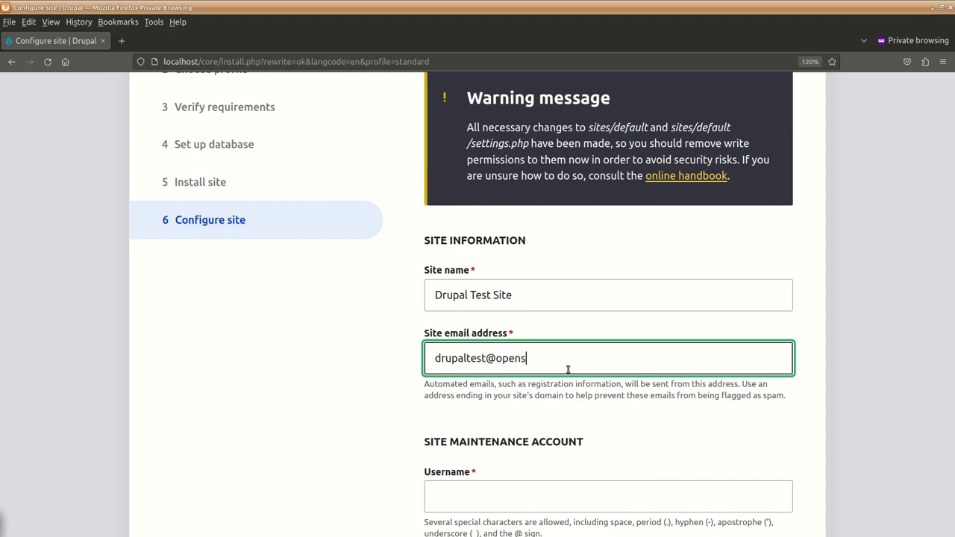
scroll(448, 451, down, 1)
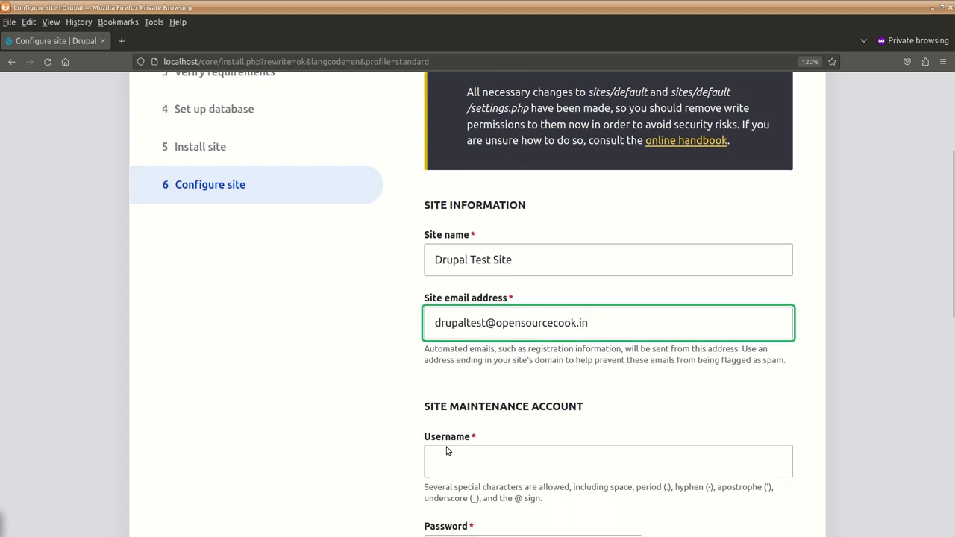
scroll(448, 451, down, 3)
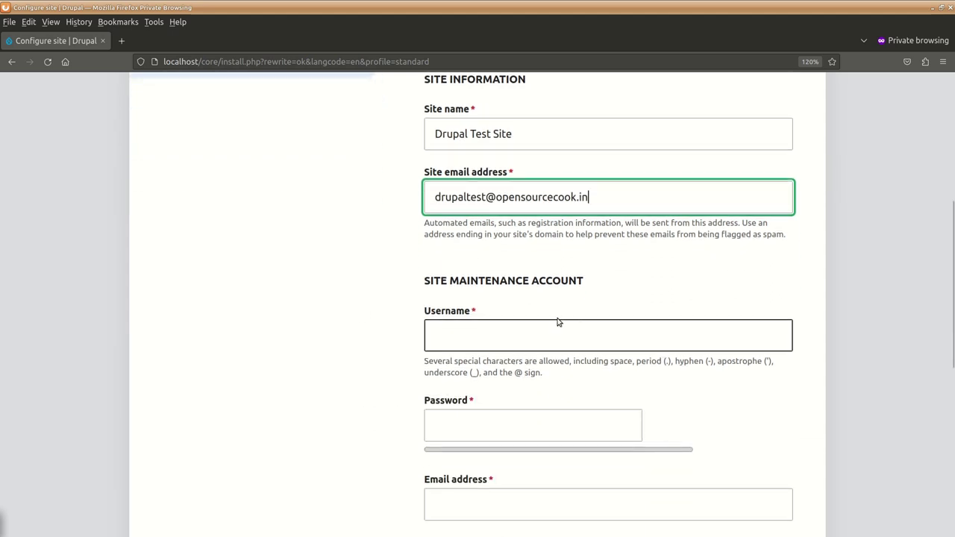
- Fill in the maintenance account username and enter the admin password twice so both match
click(480, 339)
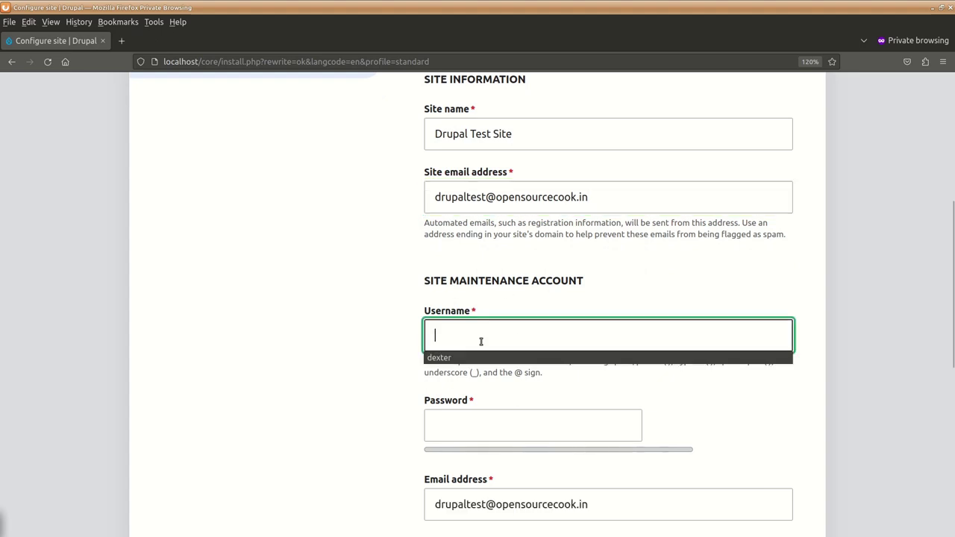
click(445, 359)
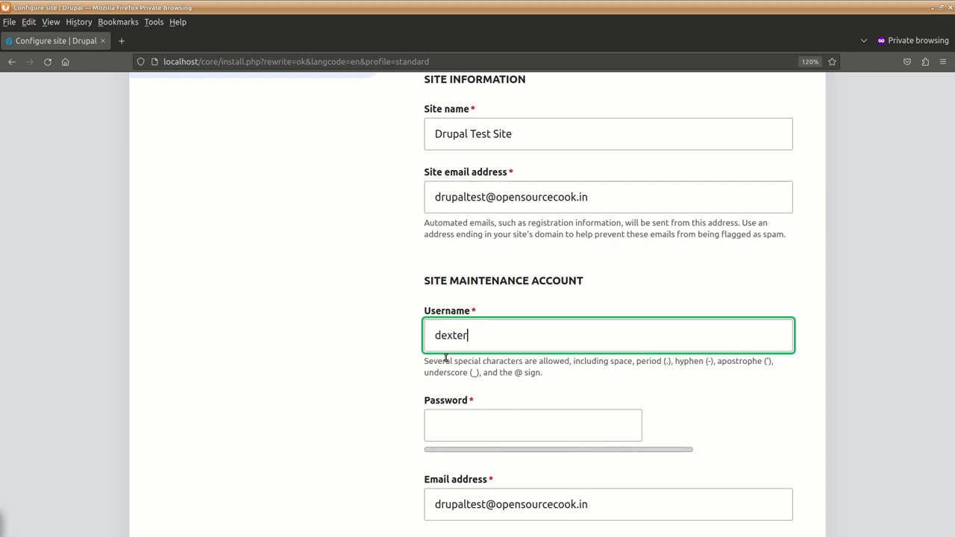
click(490, 420)
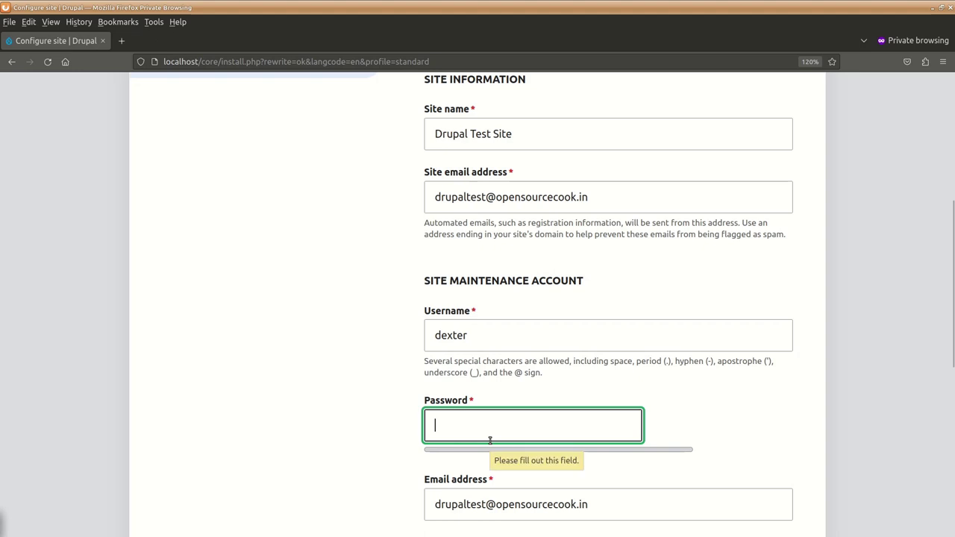
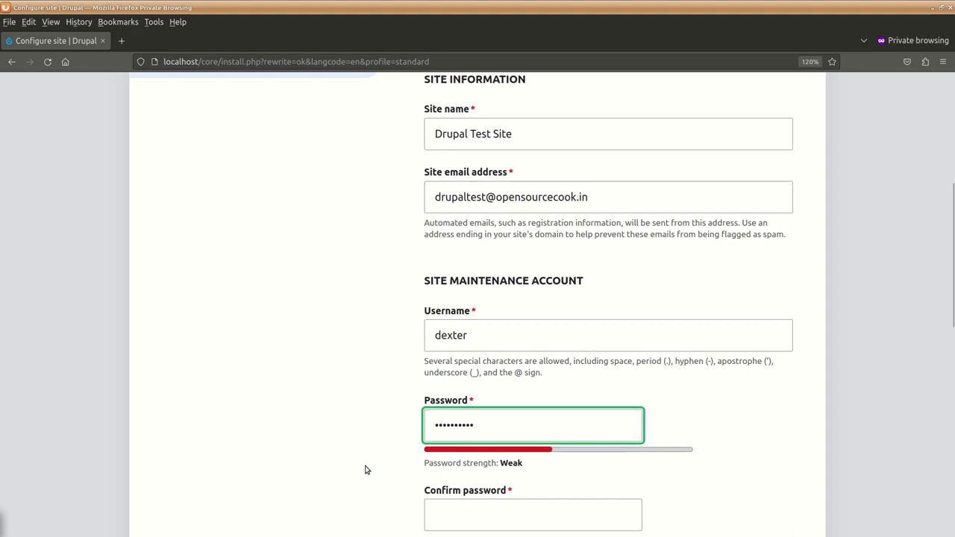
scroll(370, 465, down, 1)
click(465, 439)
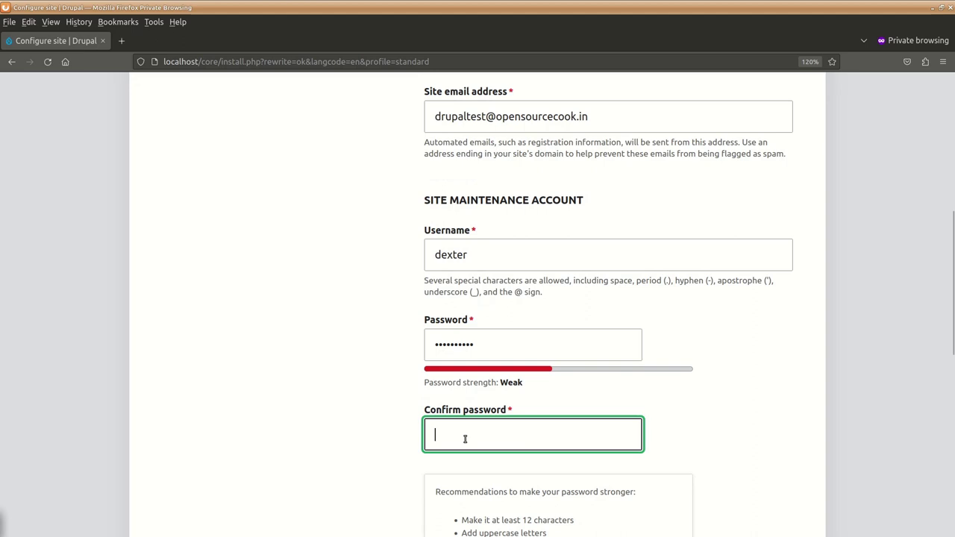
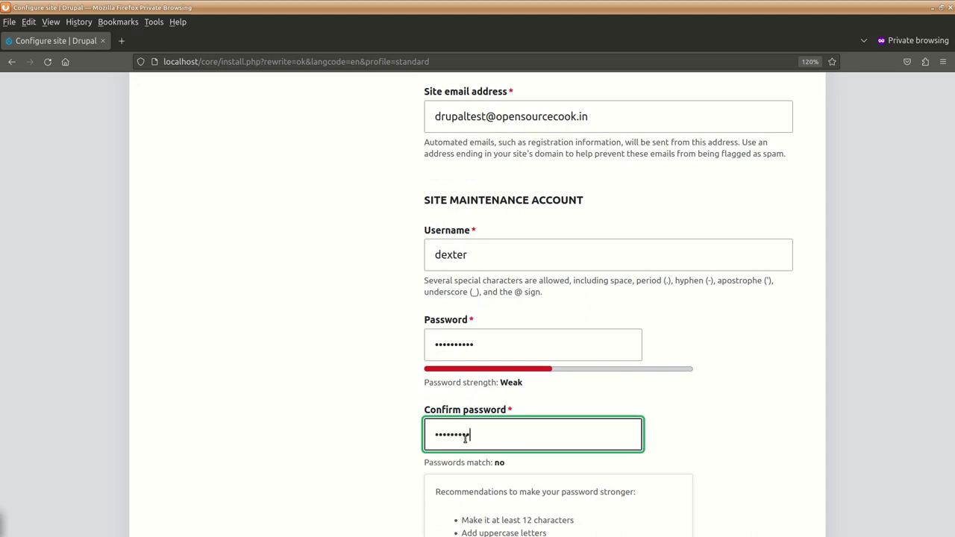
scroll(380, 477, down, 2)
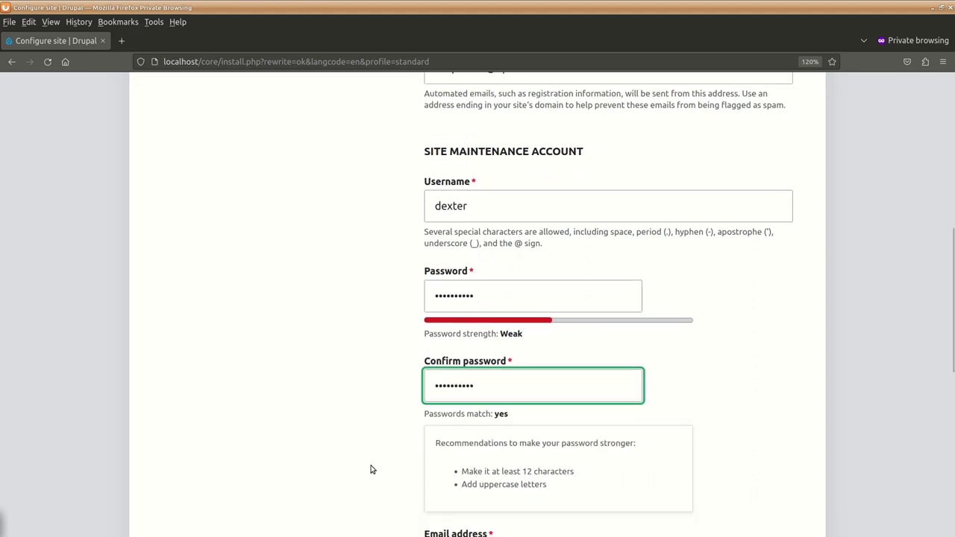
scroll(384, 439, down, 3)
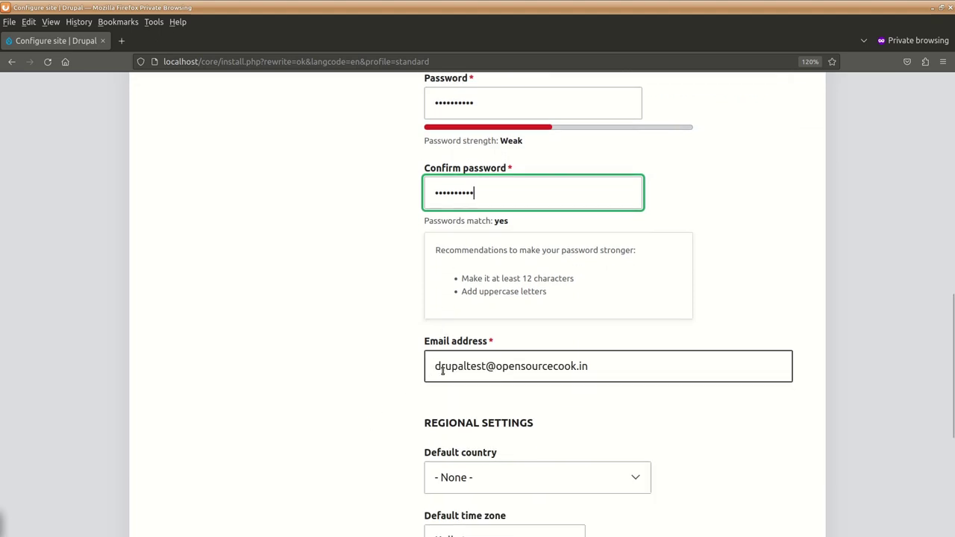
- Choose India as default country, keep the Kolkata time zone, and save to finish installing
scroll(348, 447, down, 3)
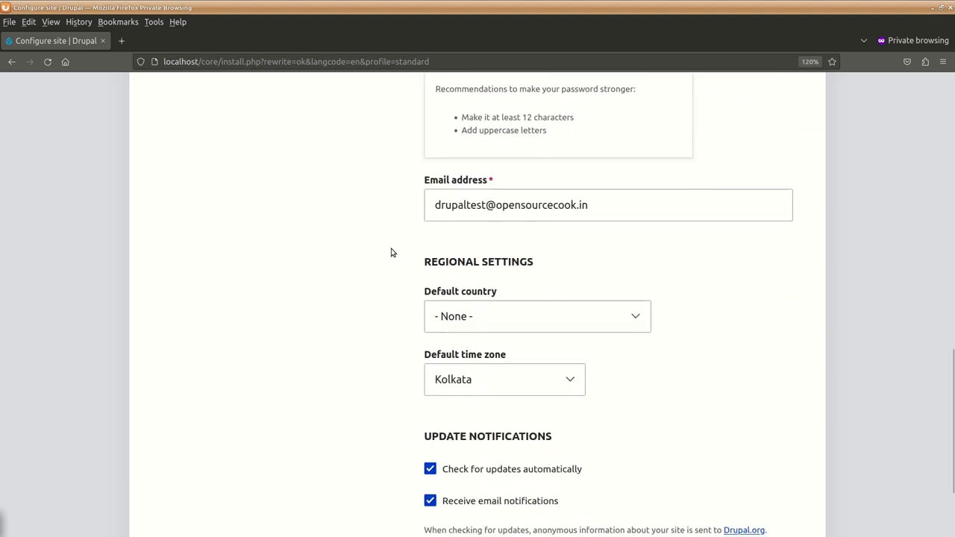
click(634, 318)
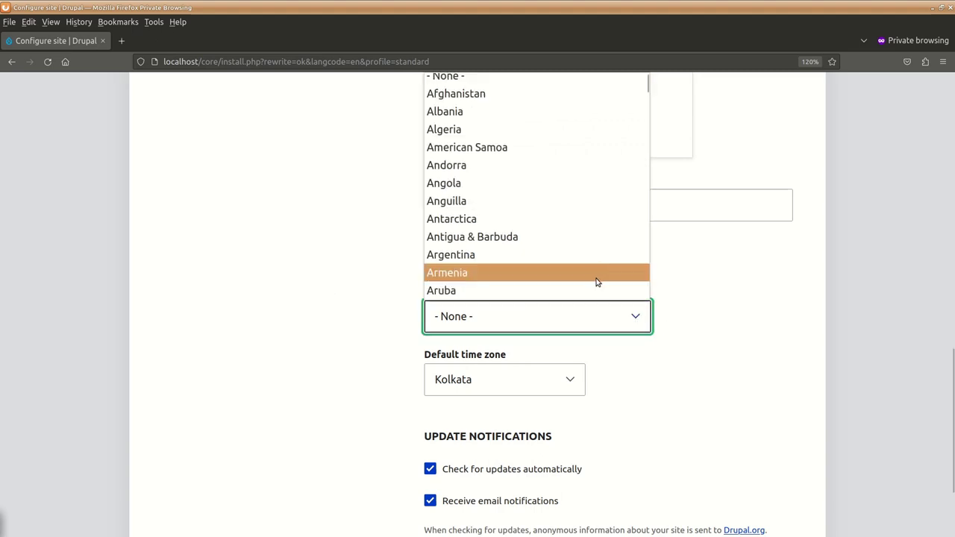
scroll(593, 276, down, 15)
scroll(590, 275, down, 5)
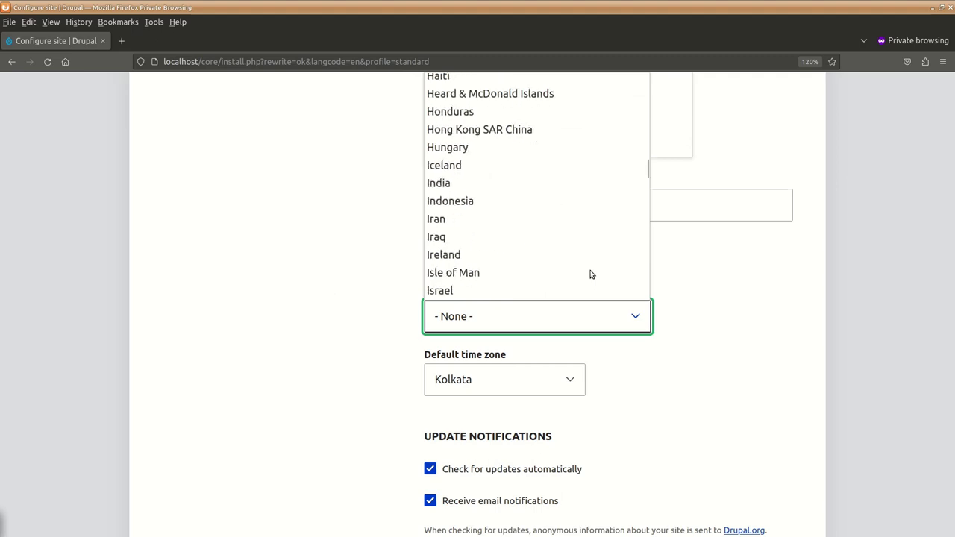
click(522, 185)
scroll(354, 377, down, 3)
click(468, 255)
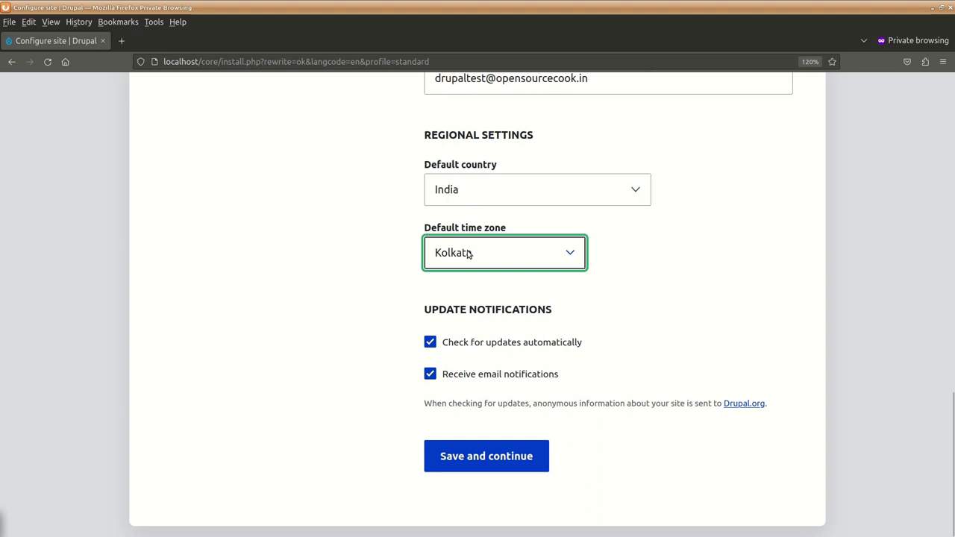
click(441, 252)
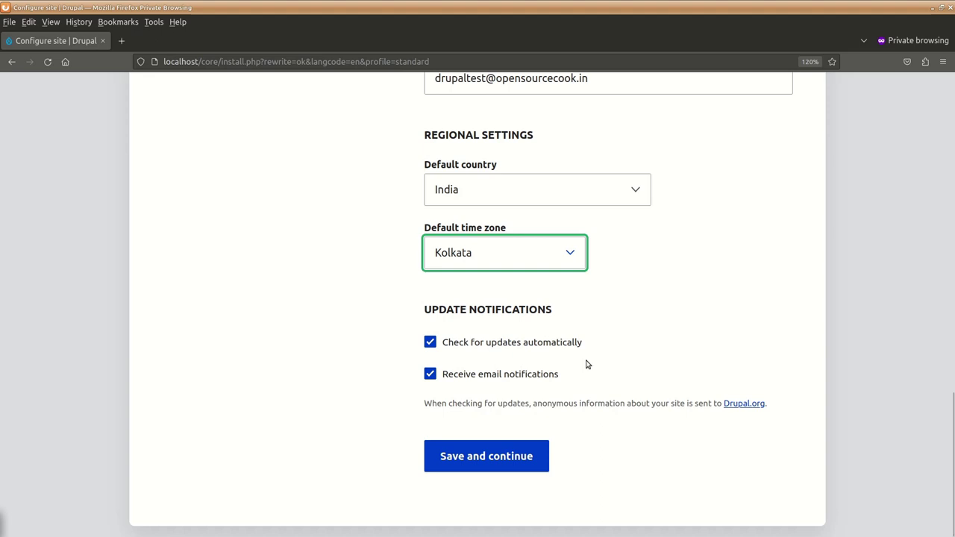
click(472, 457)
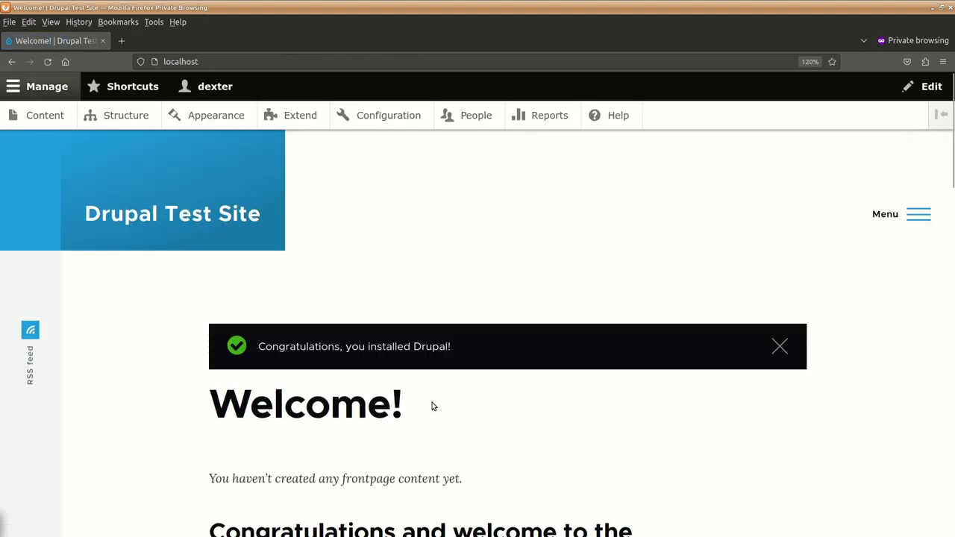
key(ctrl+0)
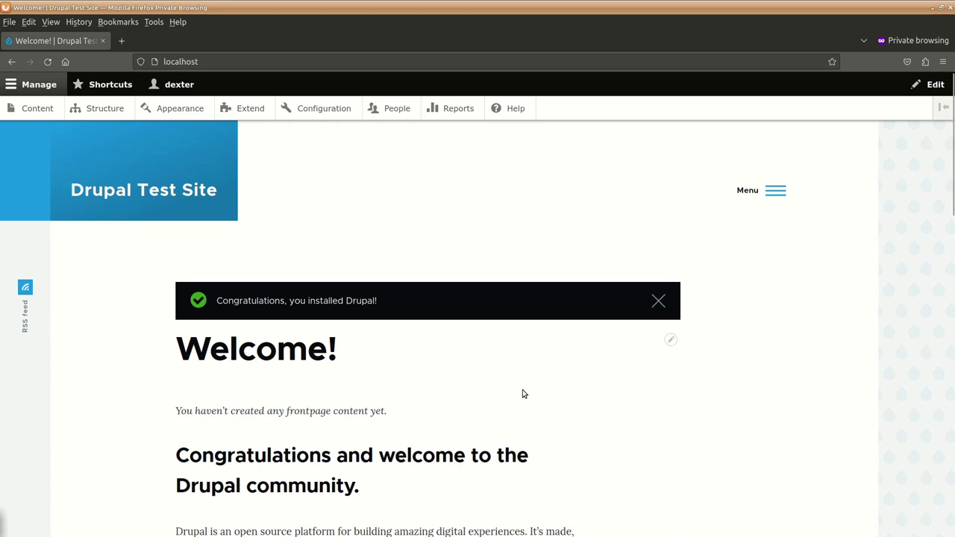
scroll(500, 319, down, 5)
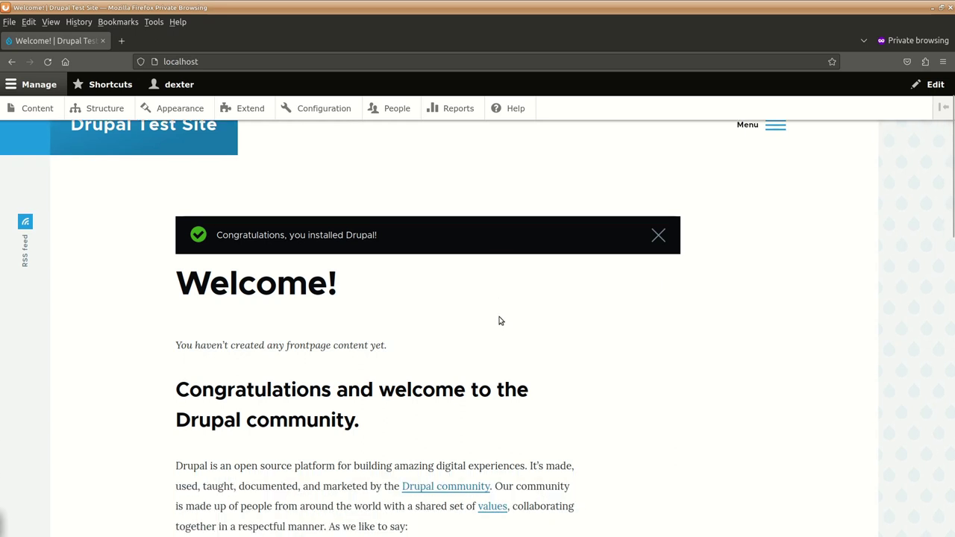
scroll(500, 317, down, 7)
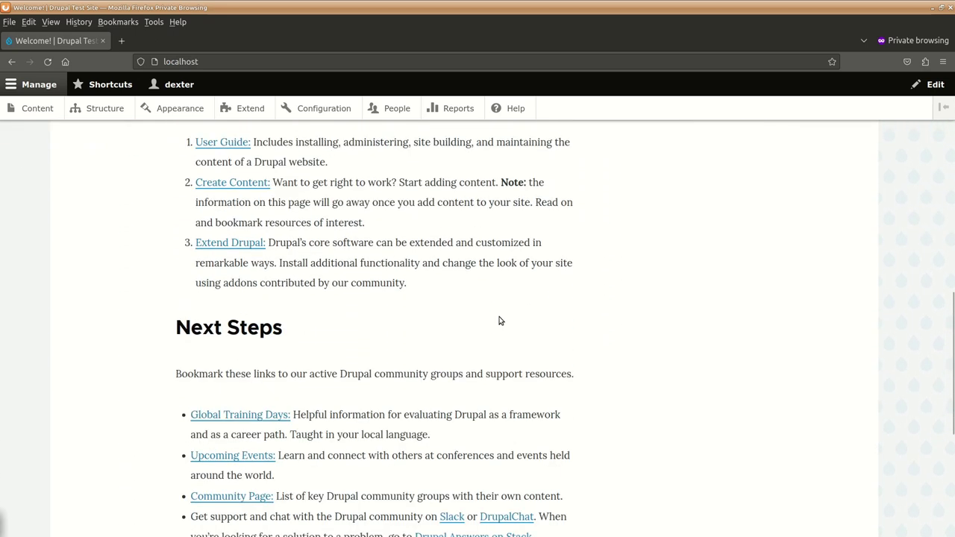
scroll(500, 321, up, 12)
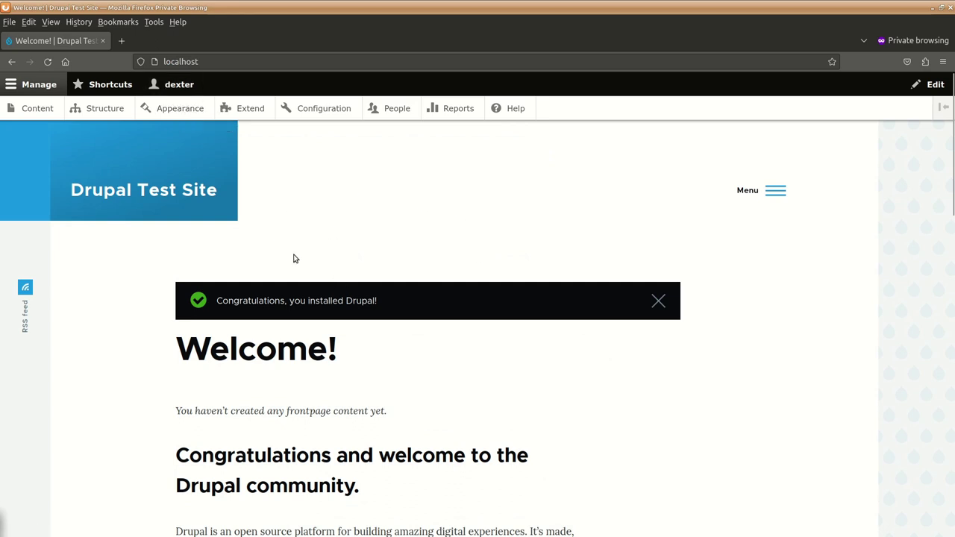
- Log out of Drupal Test Site from the account menu
click(179, 84)
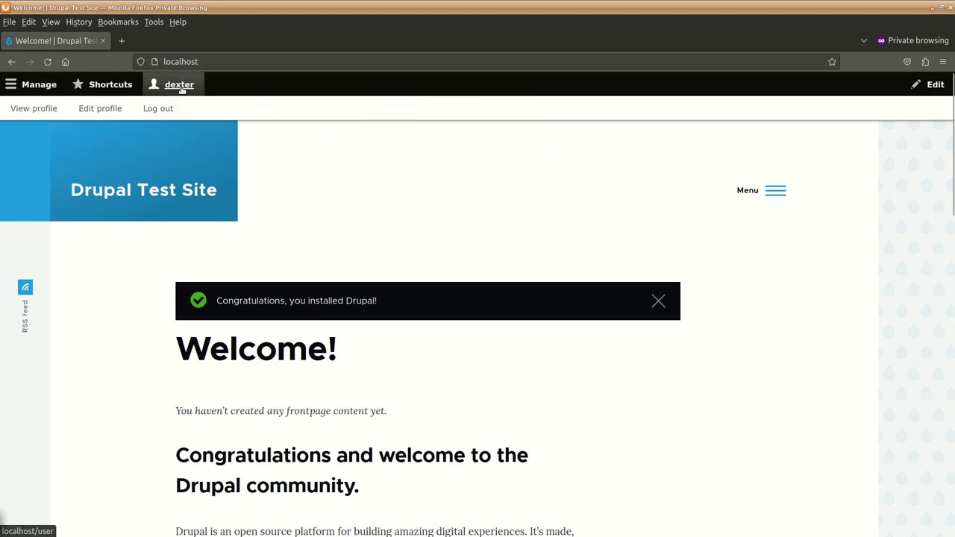
click(155, 109)
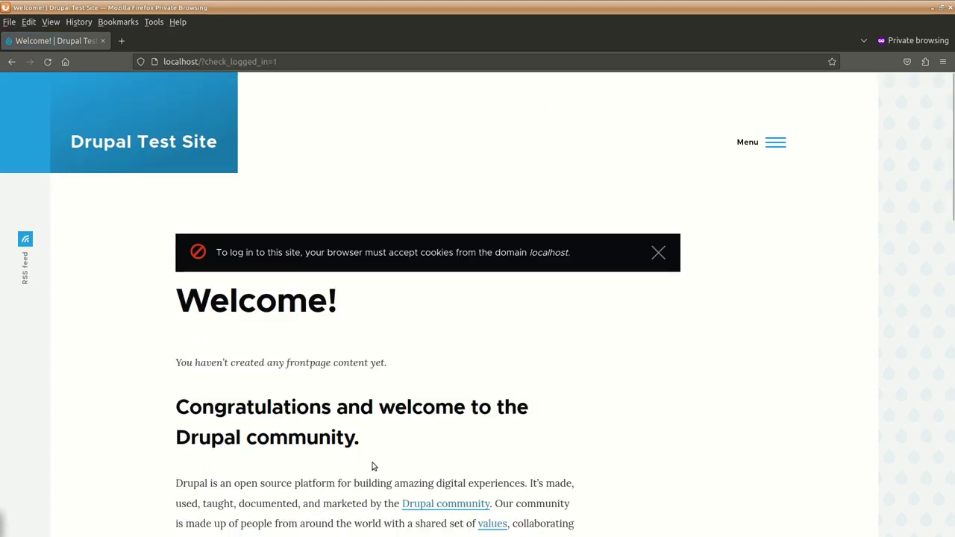
scroll(373, 465, down, 4)
scroll(377, 465, up, 4)
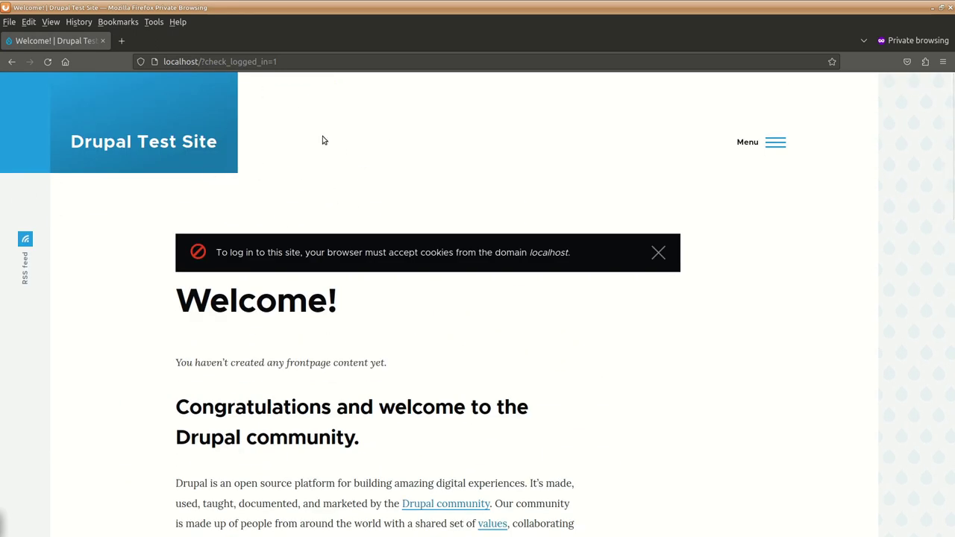
- Sign back in as the administrator with the saved username and password
click(784, 146)
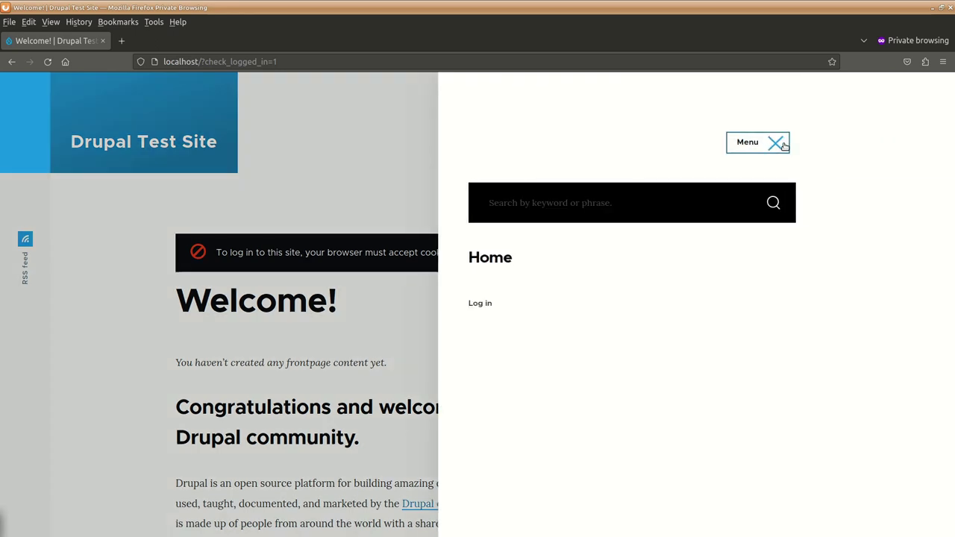
click(480, 304)
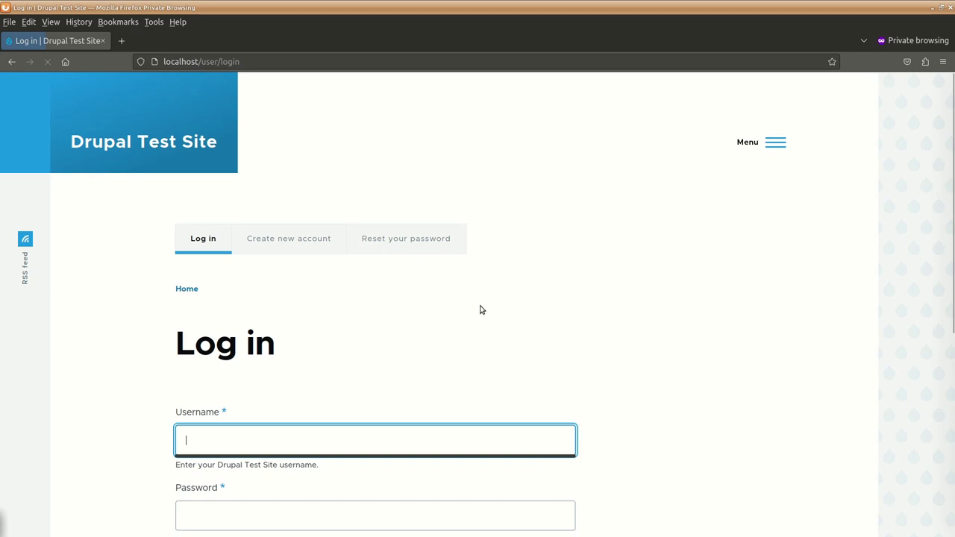
scroll(481, 309, down, 3)
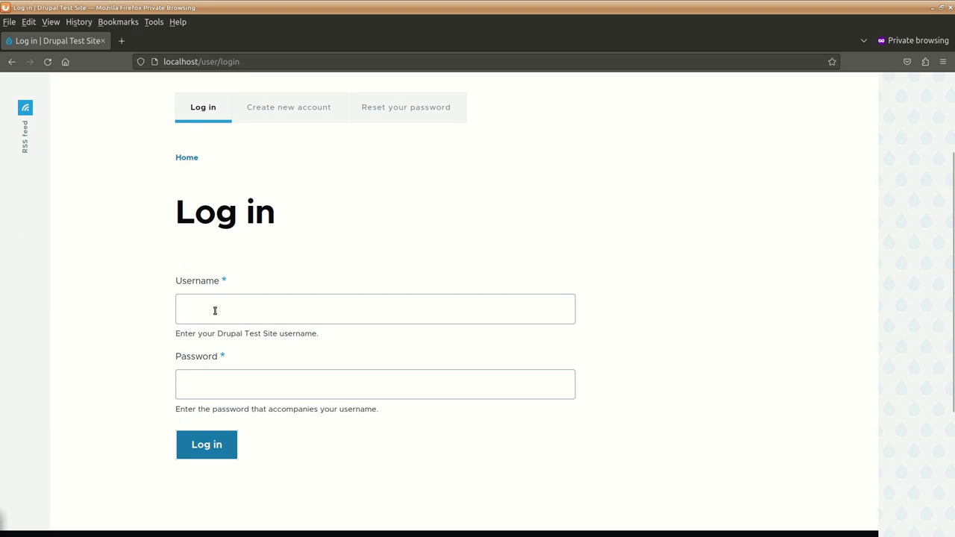
click(215, 310)
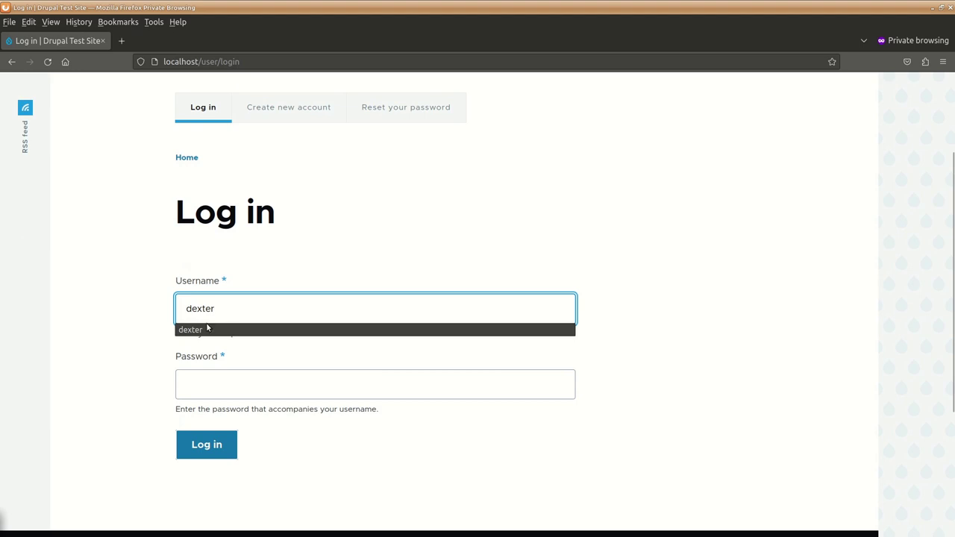
click(237, 326)
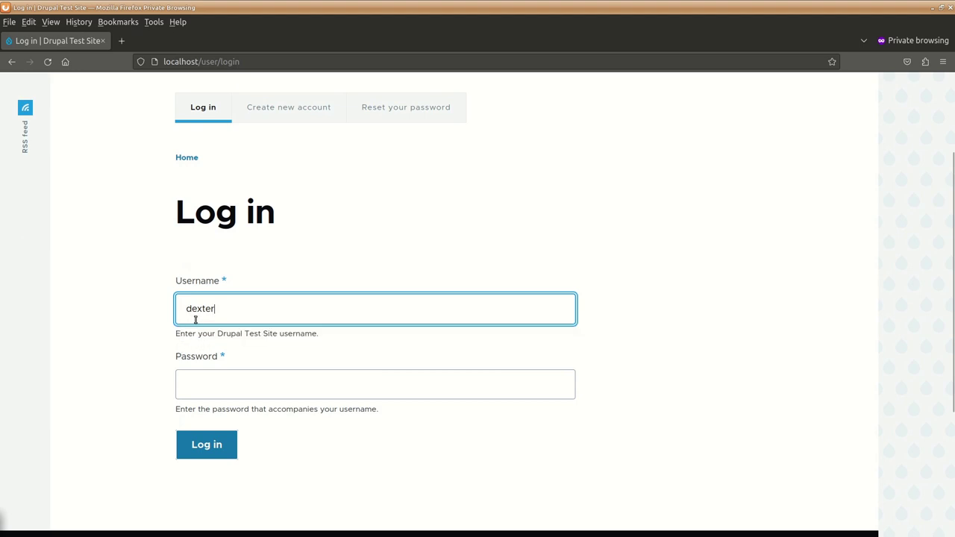
click(211, 388)
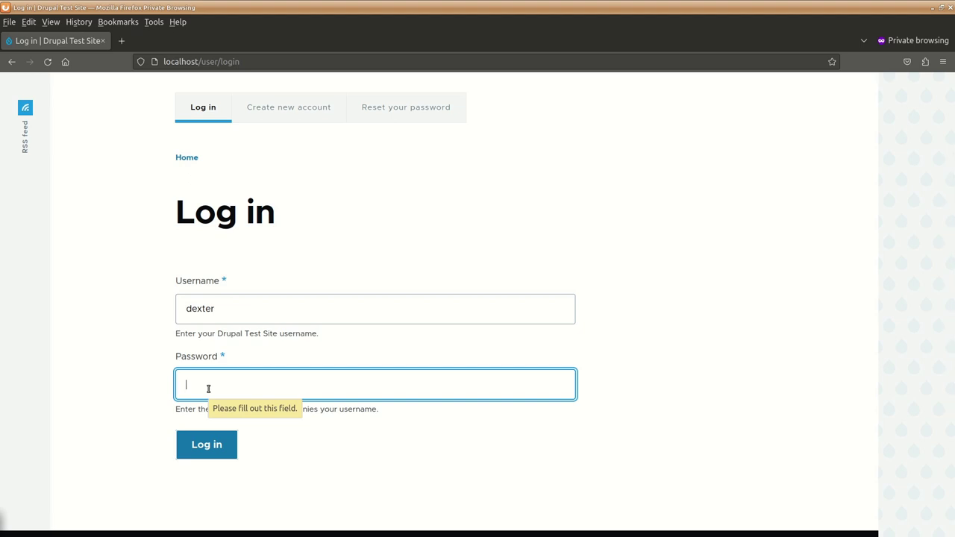
text(•••)
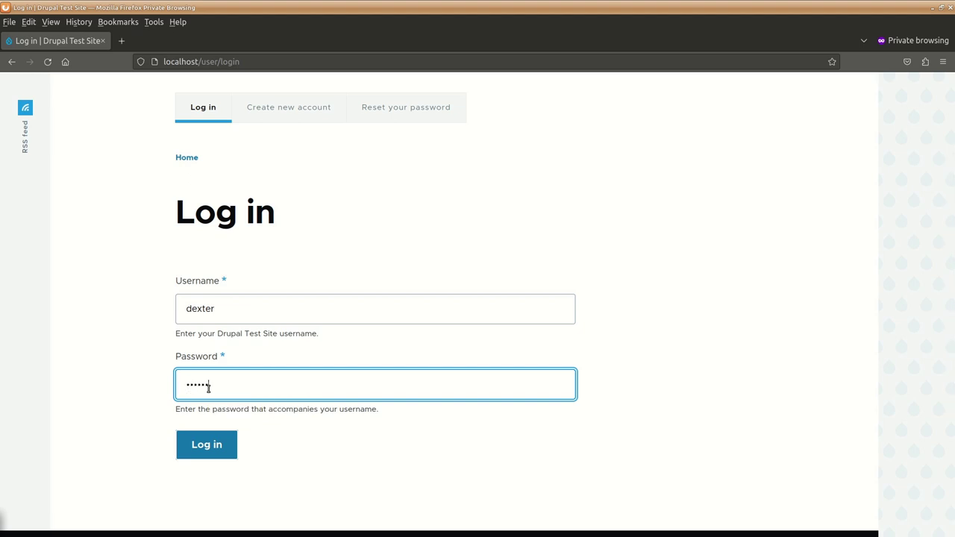
text(•••••••)
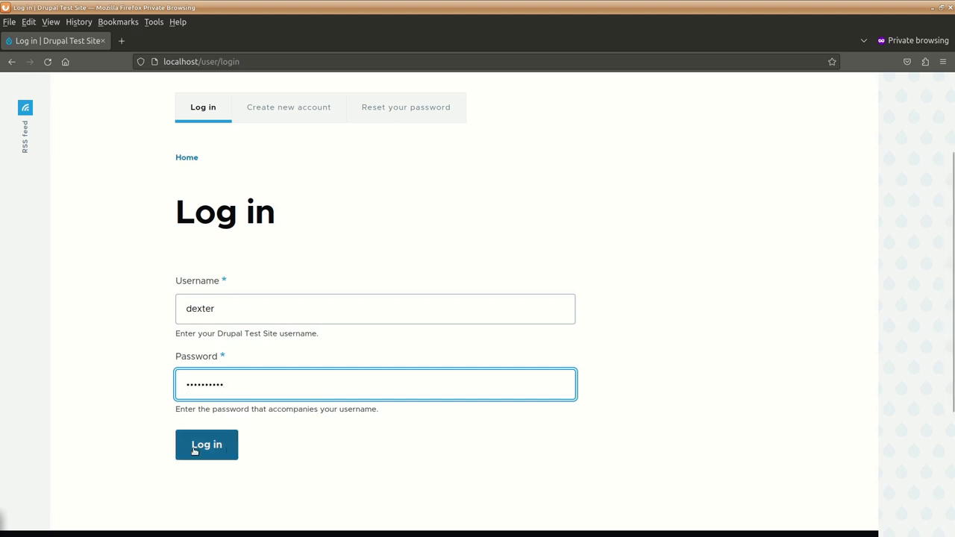
click(193, 446)
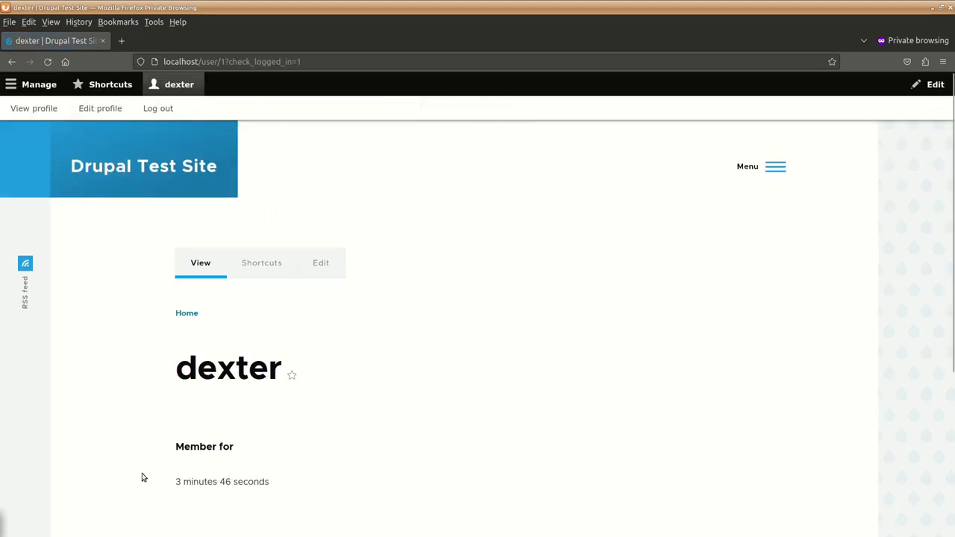